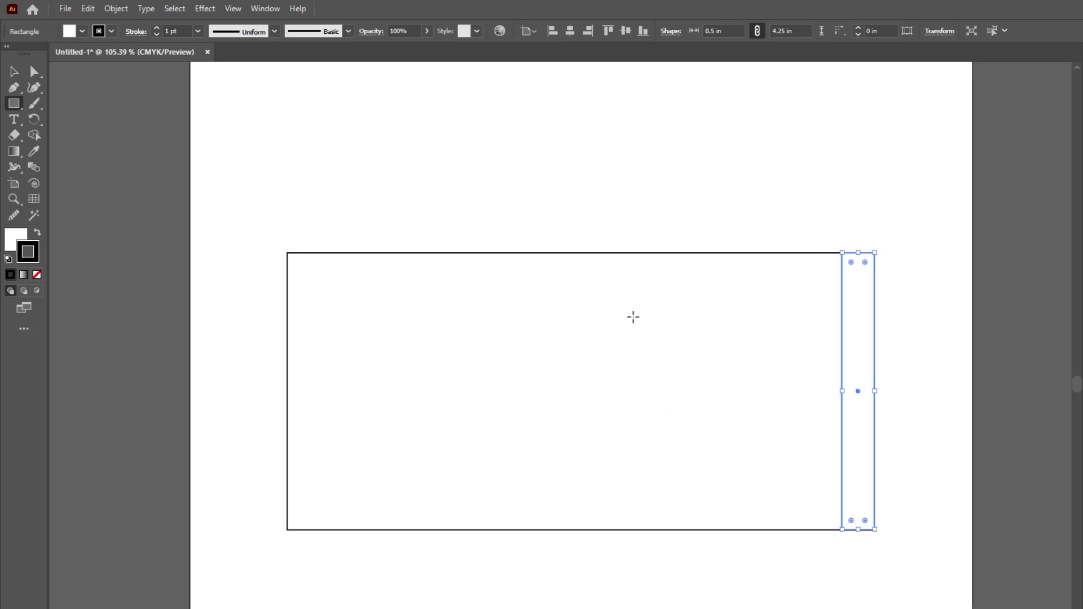
Create a 1 × 4.25 in rectangle and place it flush against the left edge of the envelope body
click(415, 310)
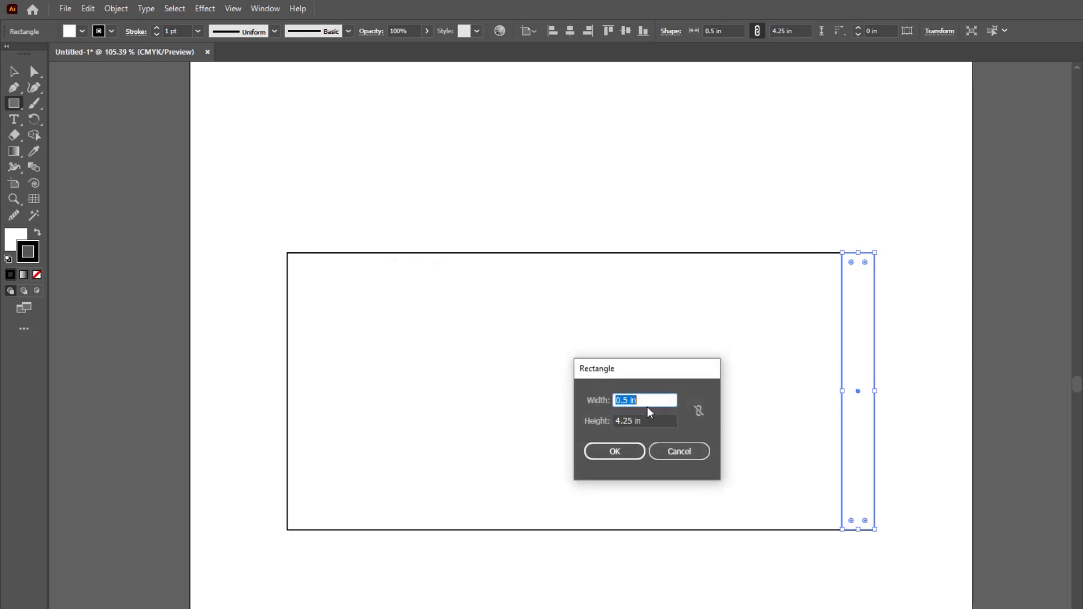
click(614, 458)
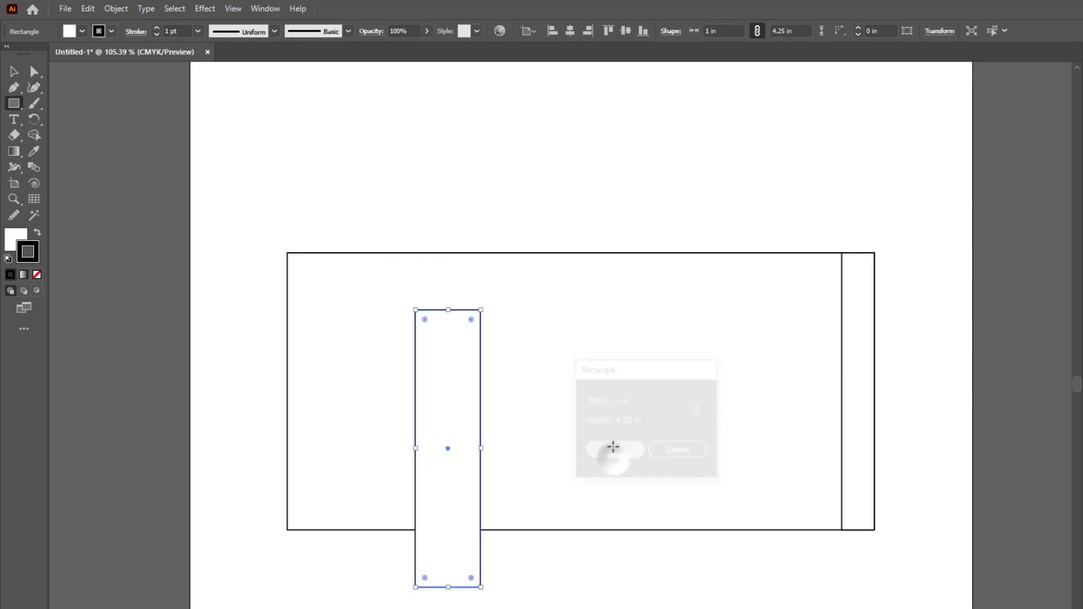
drag(448, 449, 252, 393)
Create a 9 × 2.3 in rectangle and align it with the upper edge of the envelope body
click(594, 332)
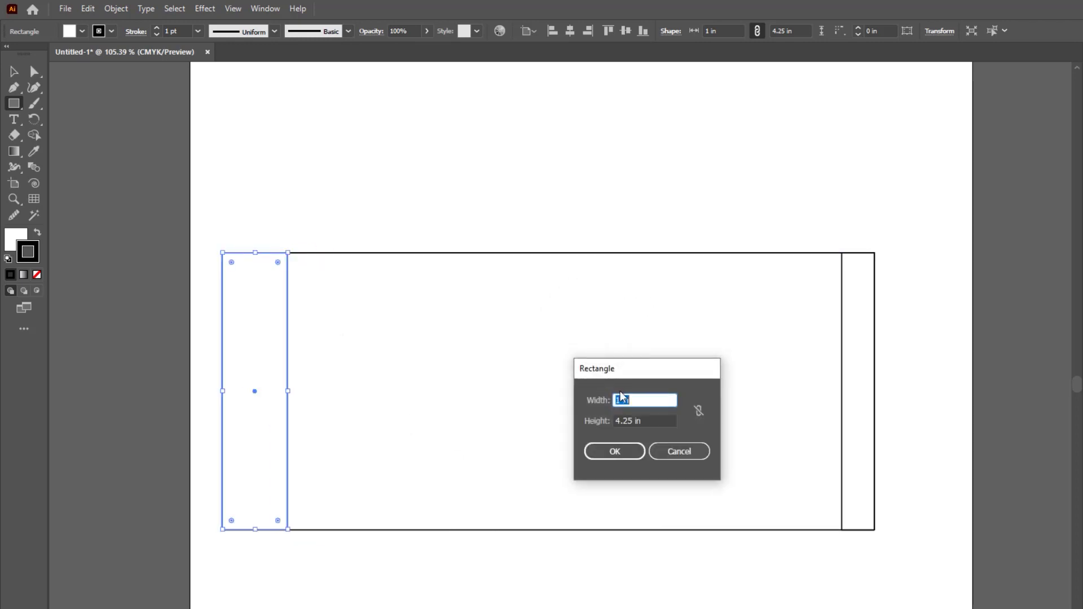
key(Tab)
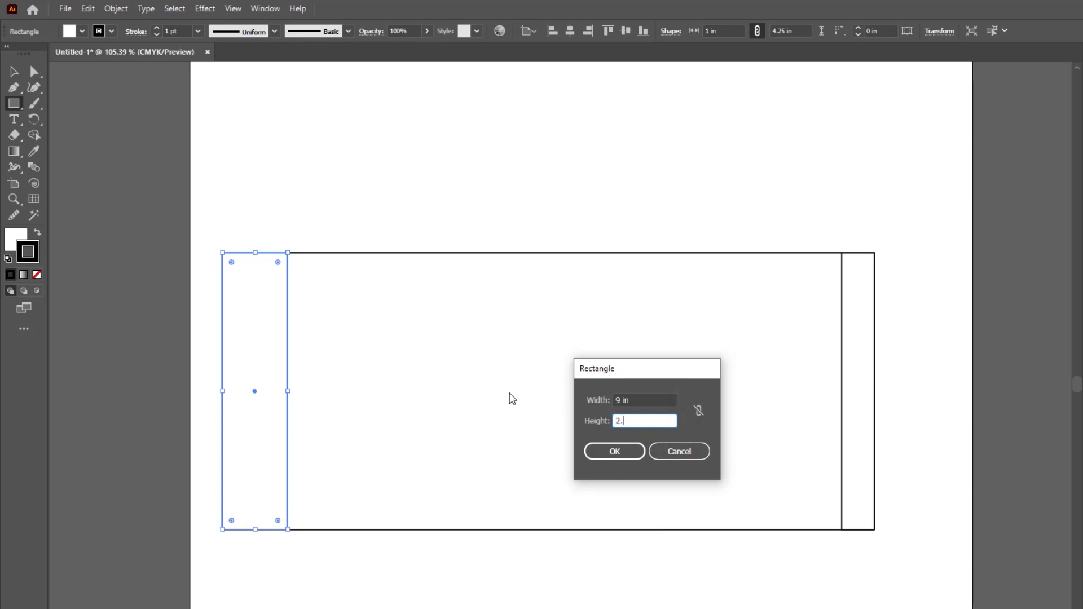
click(613, 452)
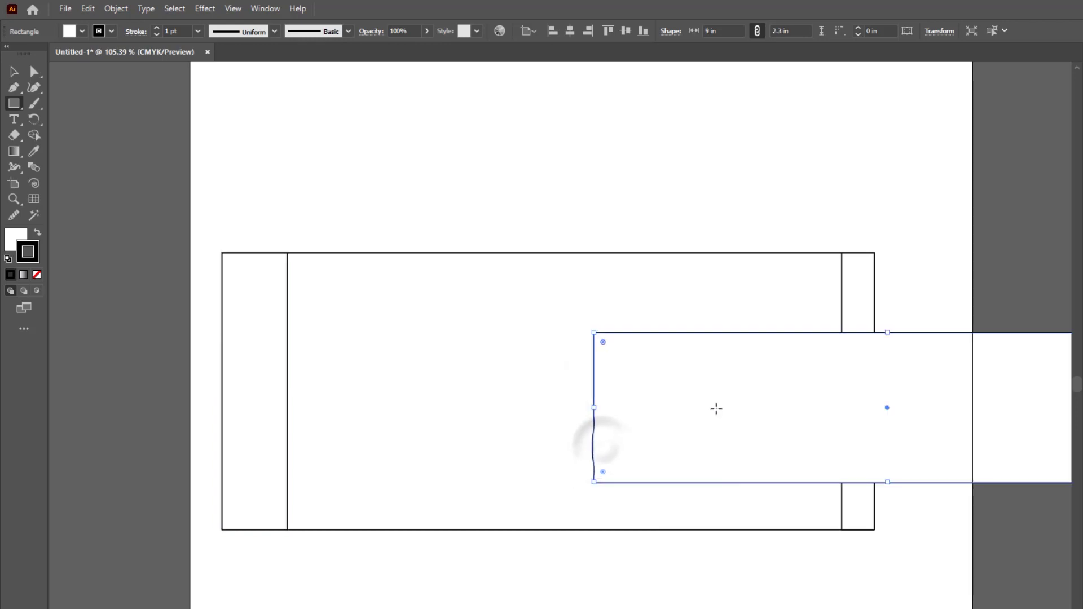
drag(885, 410, 580, 332)
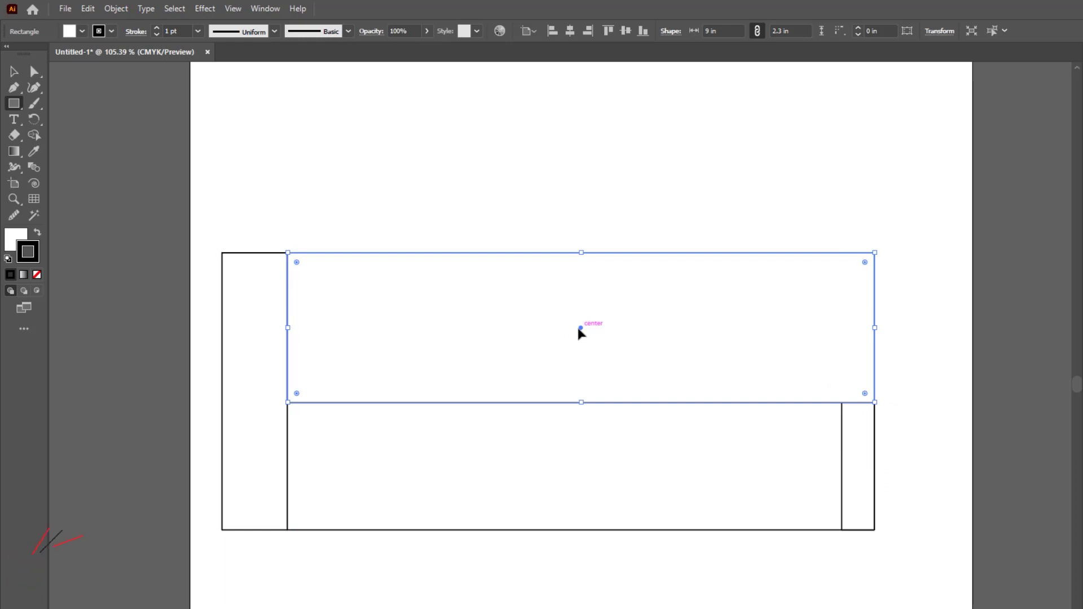
Bring the narrow 0.5 in strip at the envelope's right end to the front
key(v)
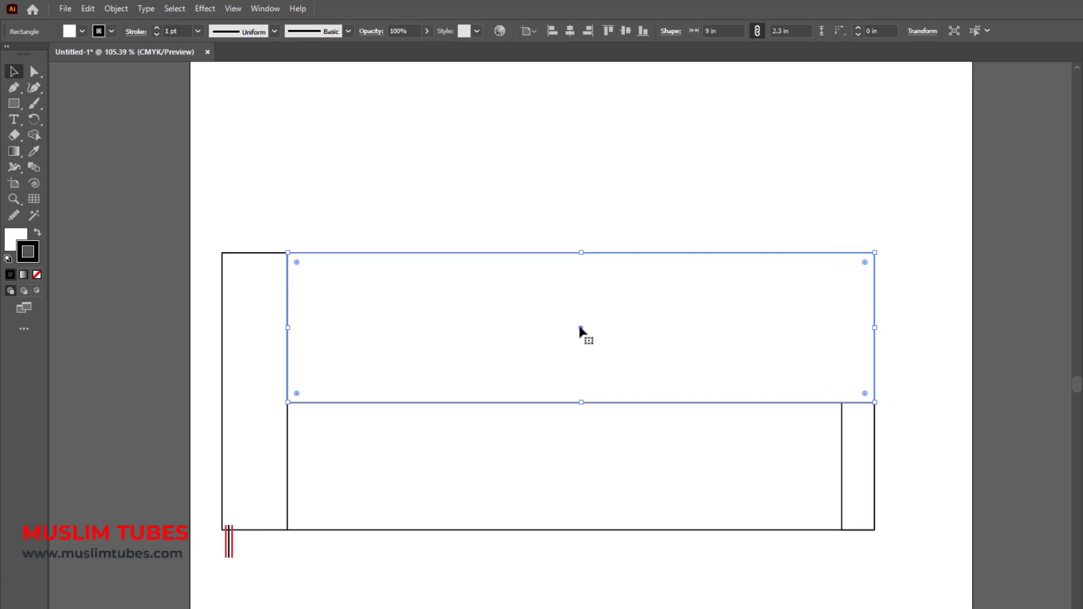
click(857, 455)
right_click(857, 455)
mouse_move(936, 394)
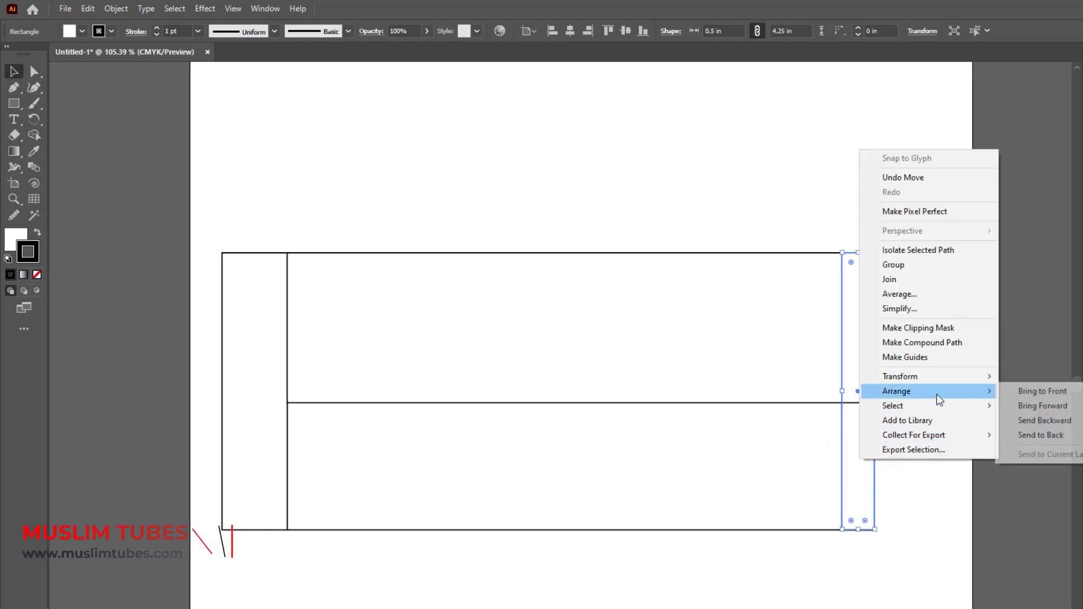
click(1054, 391)
Add an anchor point on the upper panel's left edge and shift it and the lower-left corner inward, the corner to X 1.9167 in
click(610, 360)
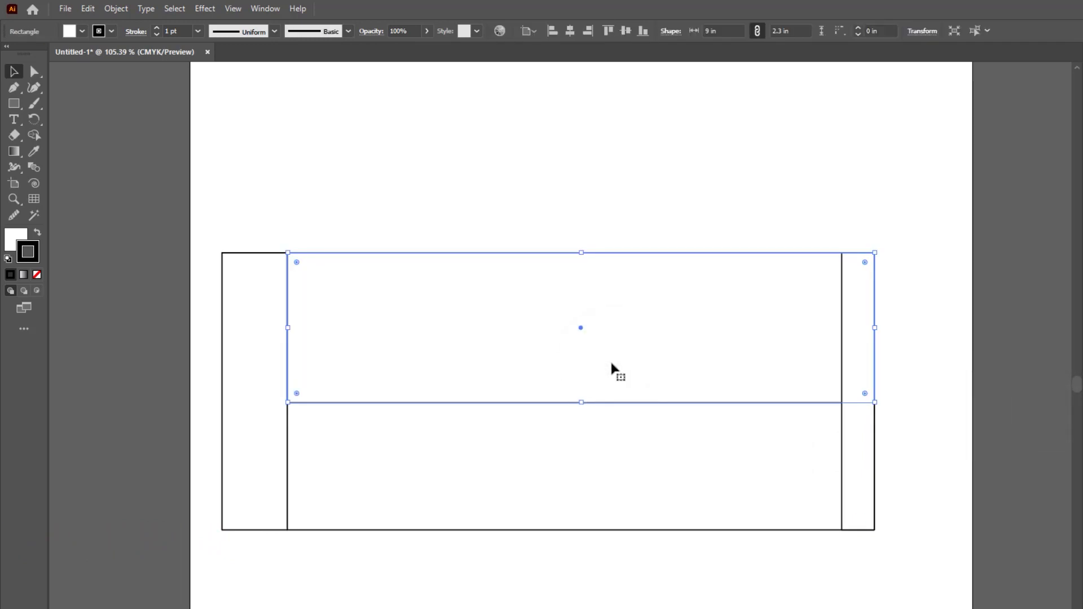
click(13, 88)
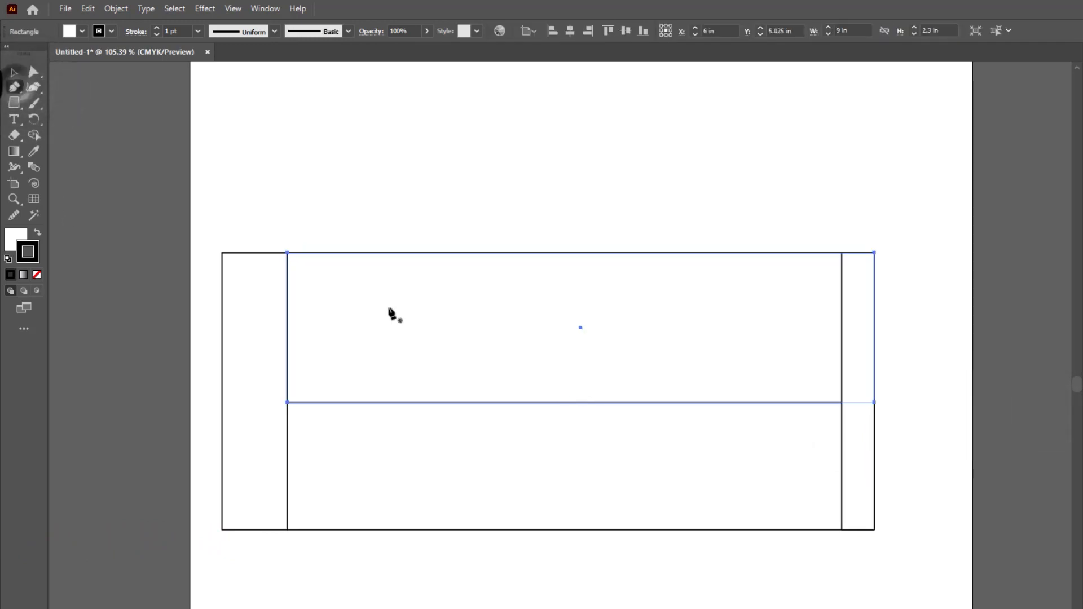
click(287, 278)
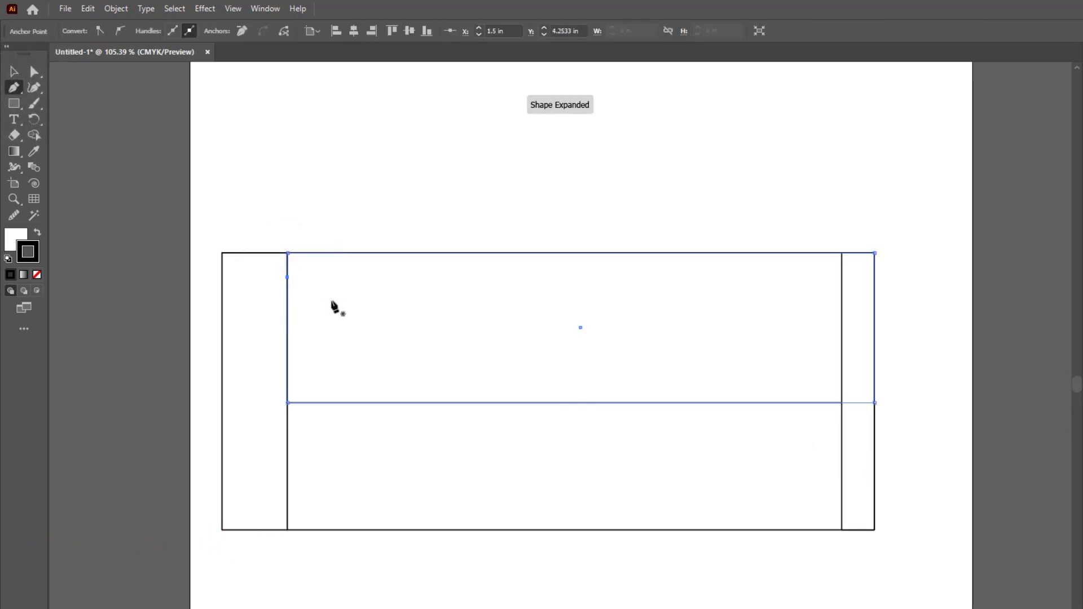
key(a)
click(288, 277)
shift+click(288, 402)
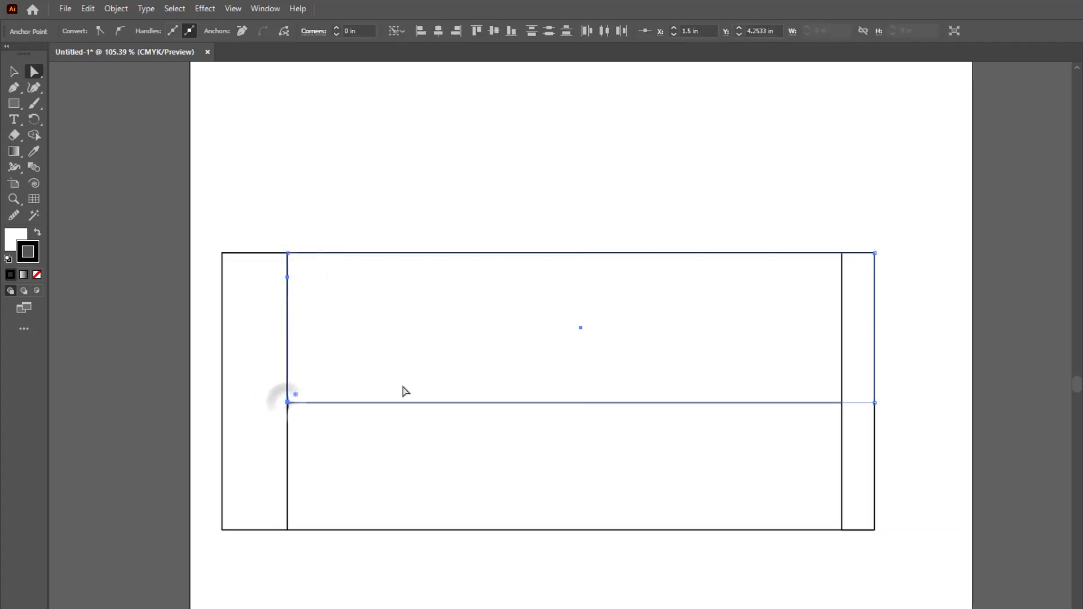
key(shift+Right)
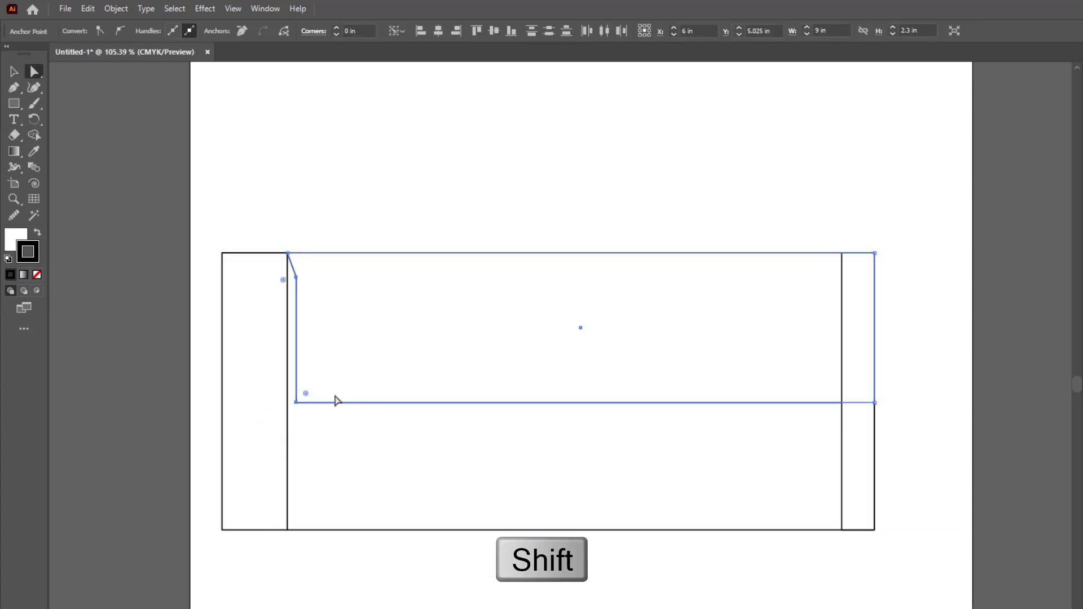
shift+click(324, 355)
shift+click(300, 411)
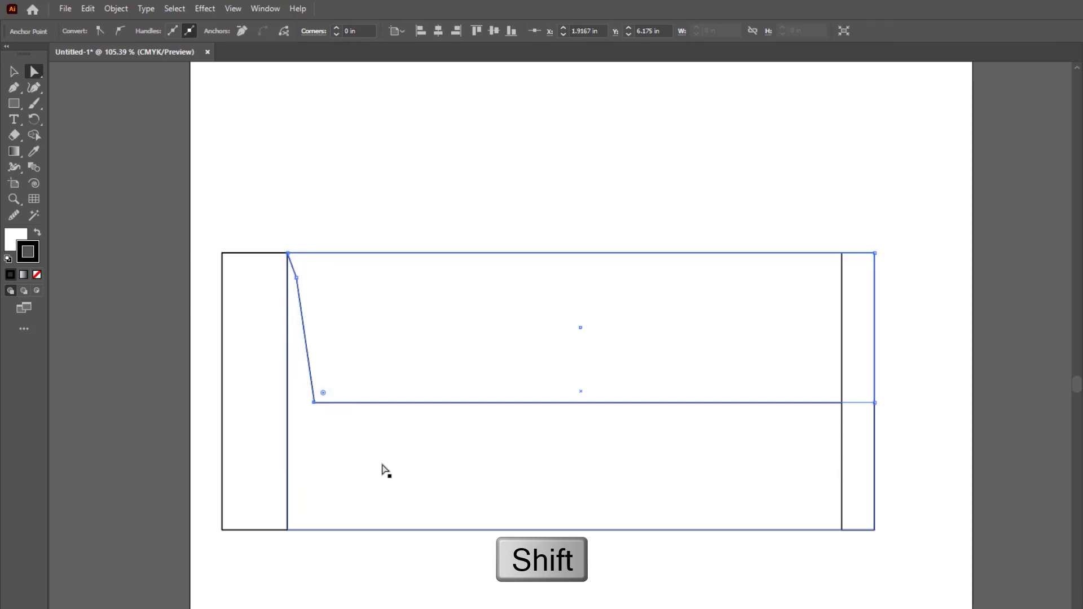
Make a copy of the upper panel reflected across the horizontal axis and align the pair with the envelope's upper and lower edges
key(v)
click(376, 188)
right_click(378, 340)
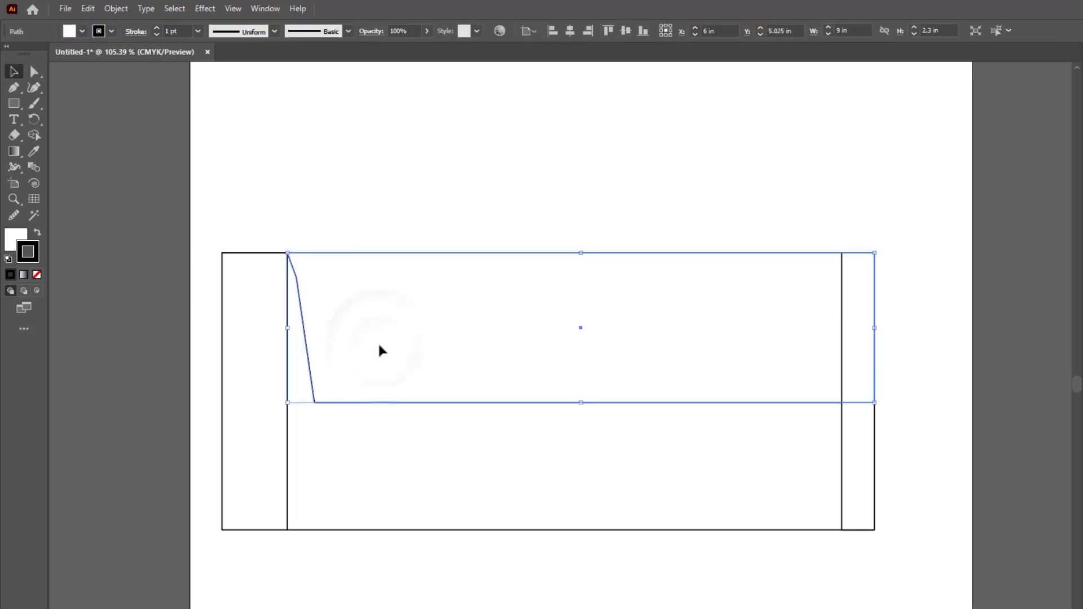
mouse_move(471, 574)
click(596, 608)
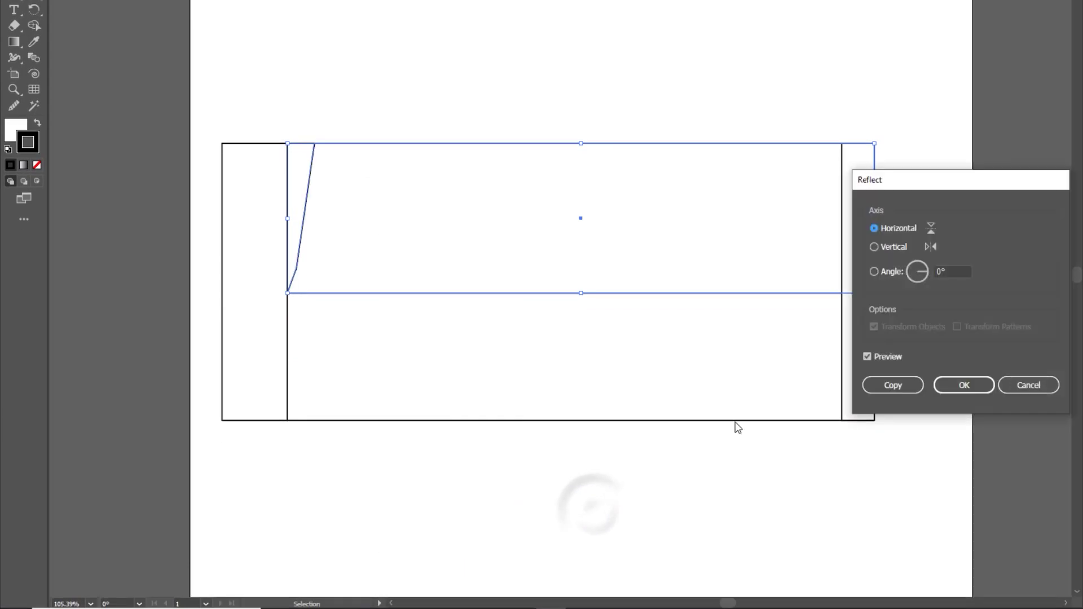
click(893, 385)
drag(584, 220, 580, 346)
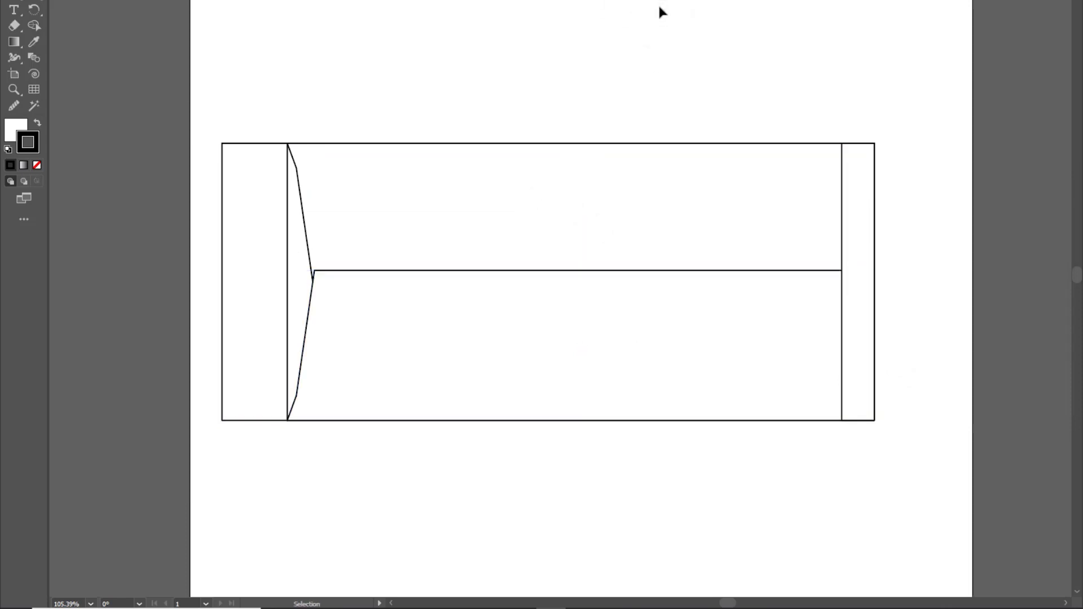
Taper the narrow right strip by moving its two inner corners slightly toward each other
key(a)
click(842, 146)
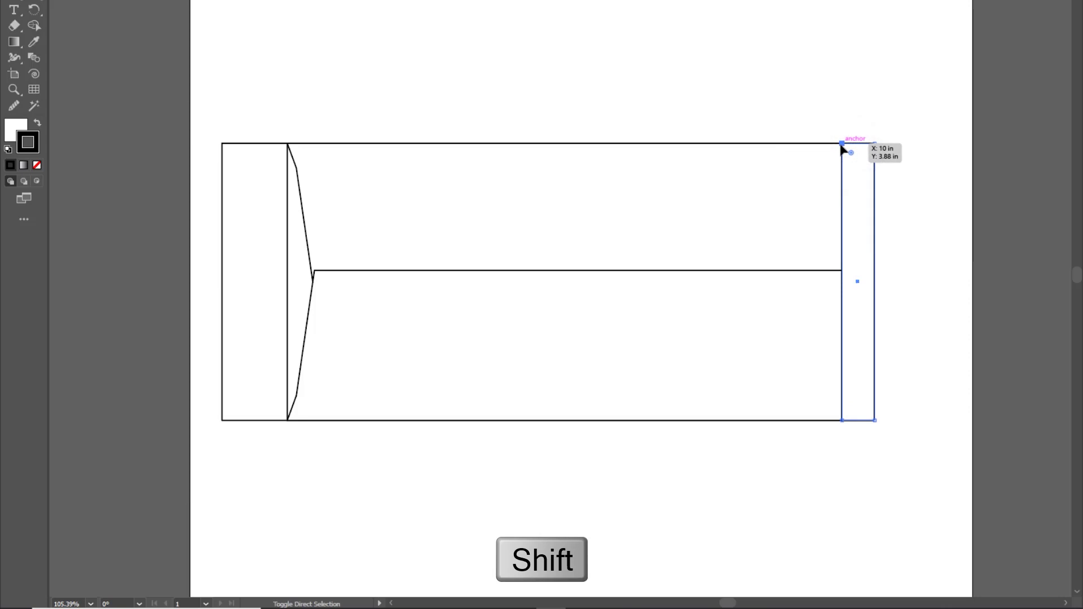
shift+click(840, 147)
drag(842, 420, 842, 412)
key(v)
click(639, 83)
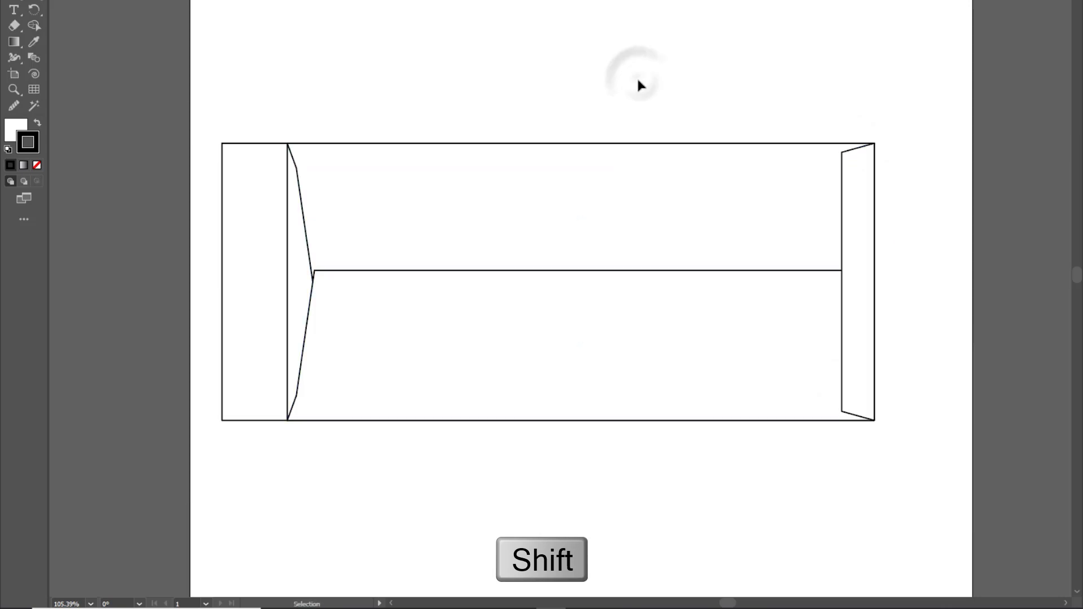
Round the two outer corners of the envelope's left flap
click(252, 188)
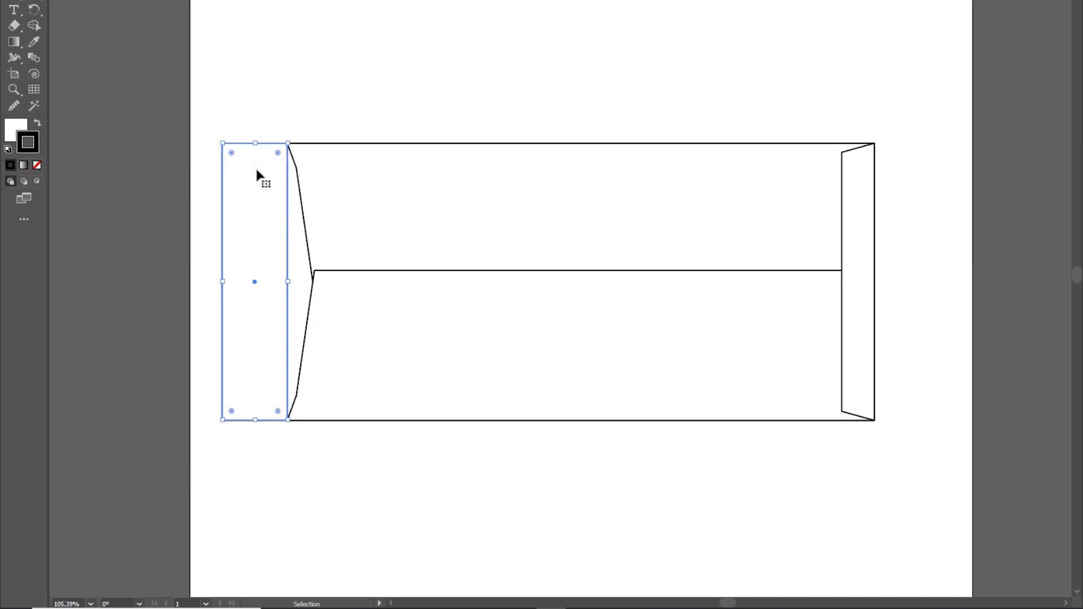
click(231, 152)
drag(230, 412, 290, 416)
click(536, 37)
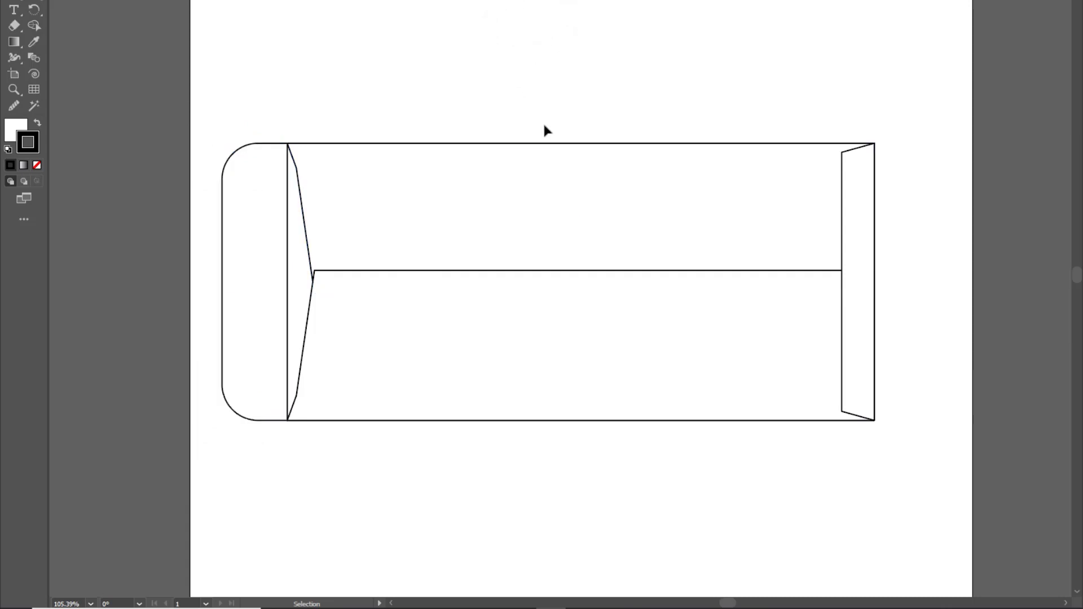
Remove the upper panel's stroke and fill it with the light peach colour #f9e4c7
click(546, 144)
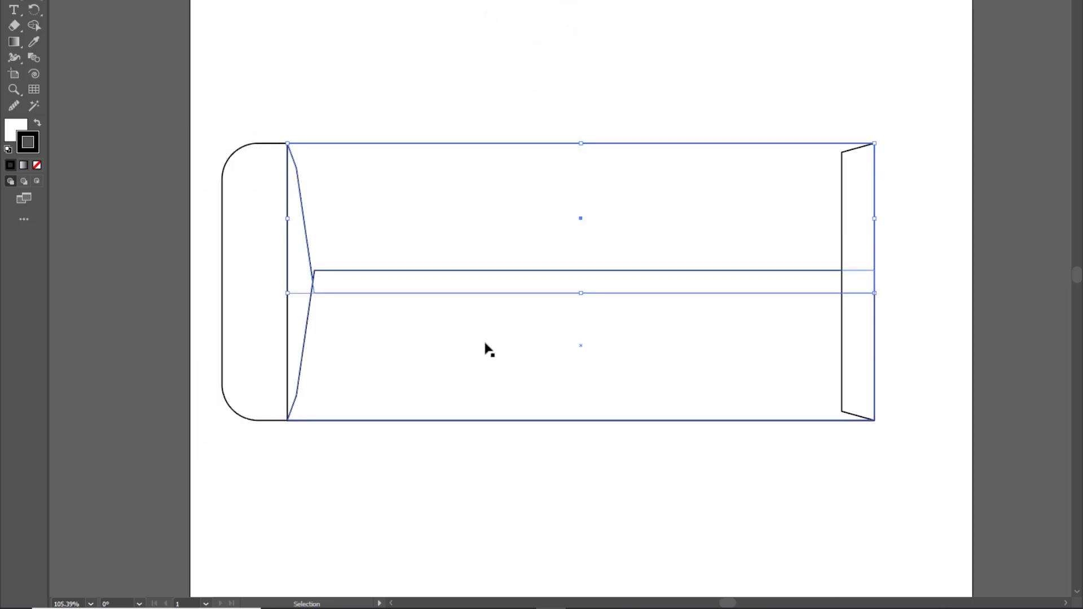
click(37, 165)
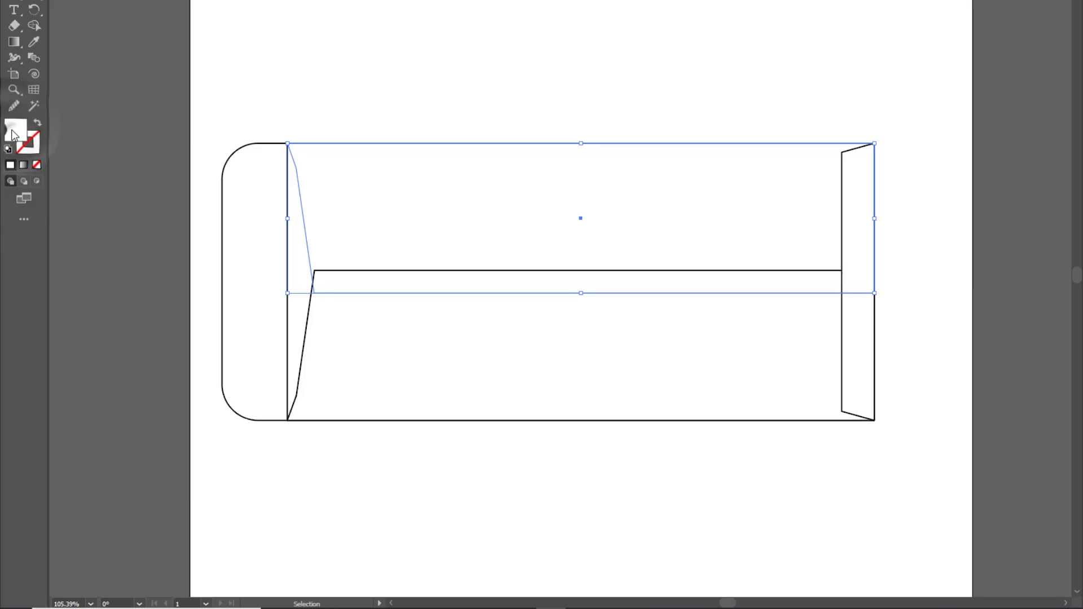
double_click(16, 129)
click(819, 235)
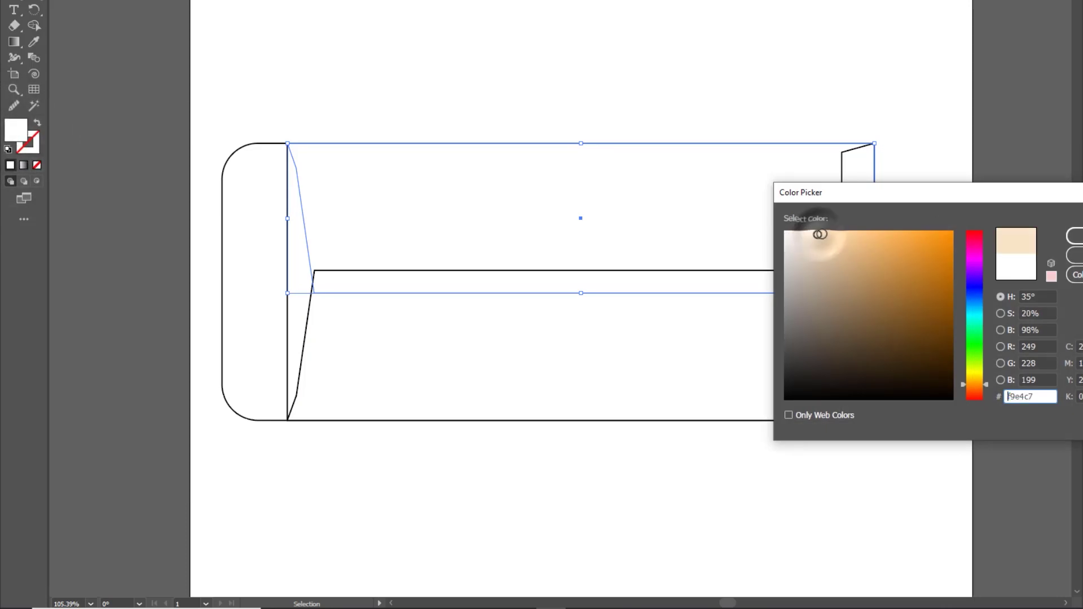
key(Return)
Copy the upper panel's peach fill and no-stroke appearance to the lower panel with the Eyedropper
click(680, 338)
key(i)
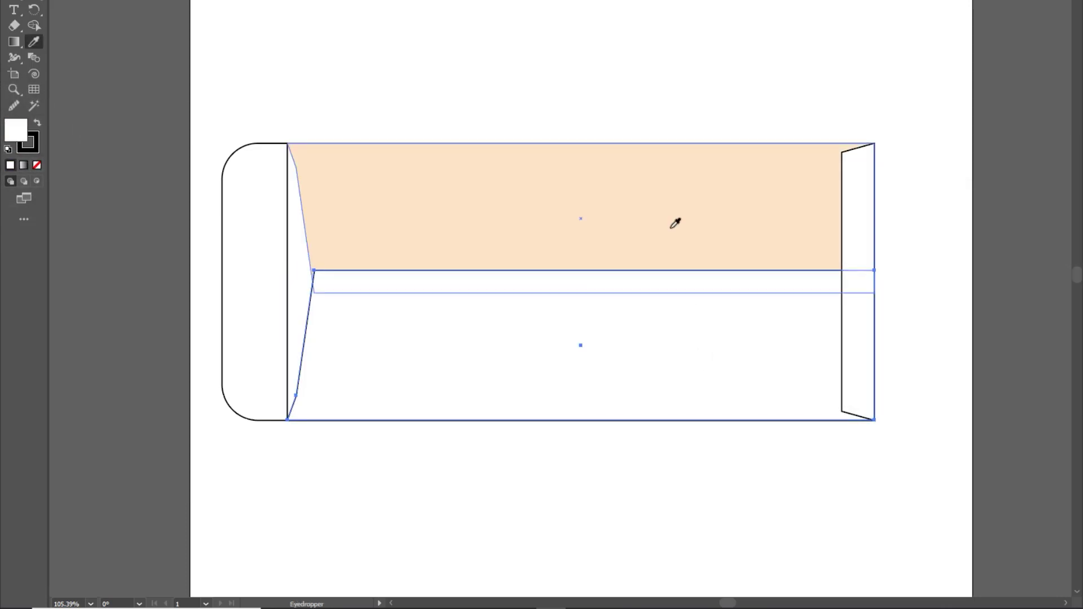
click(669, 232)
key(v)
click(746, 76)
Remove the stroke of the tapered right strip and fill it with dark red #a50717
click(873, 234)
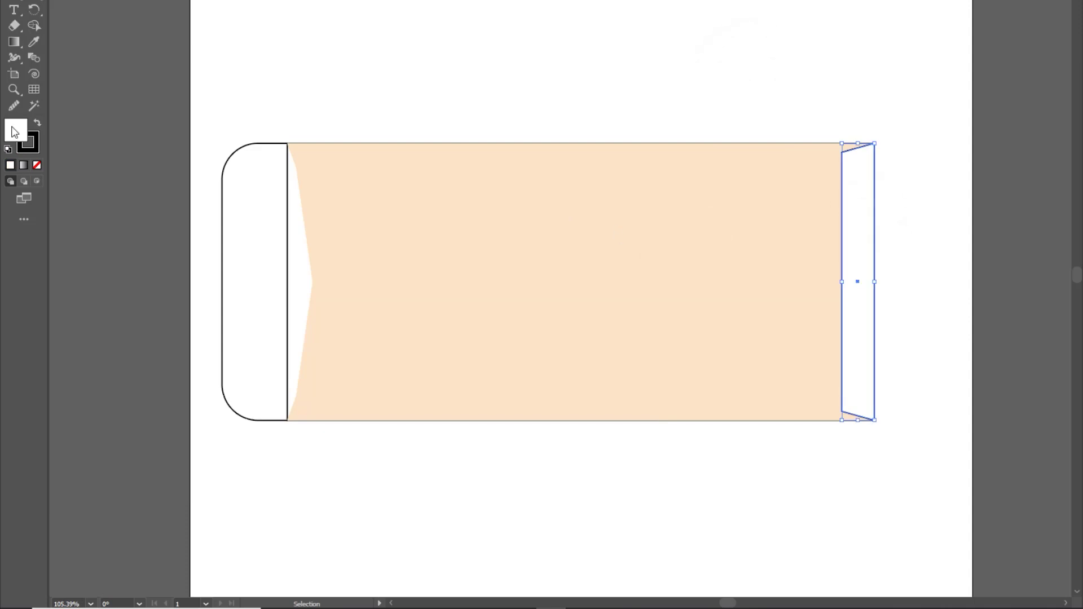
click(37, 164)
double_click(16, 129)
click(976, 237)
click(943, 287)
click(1074, 236)
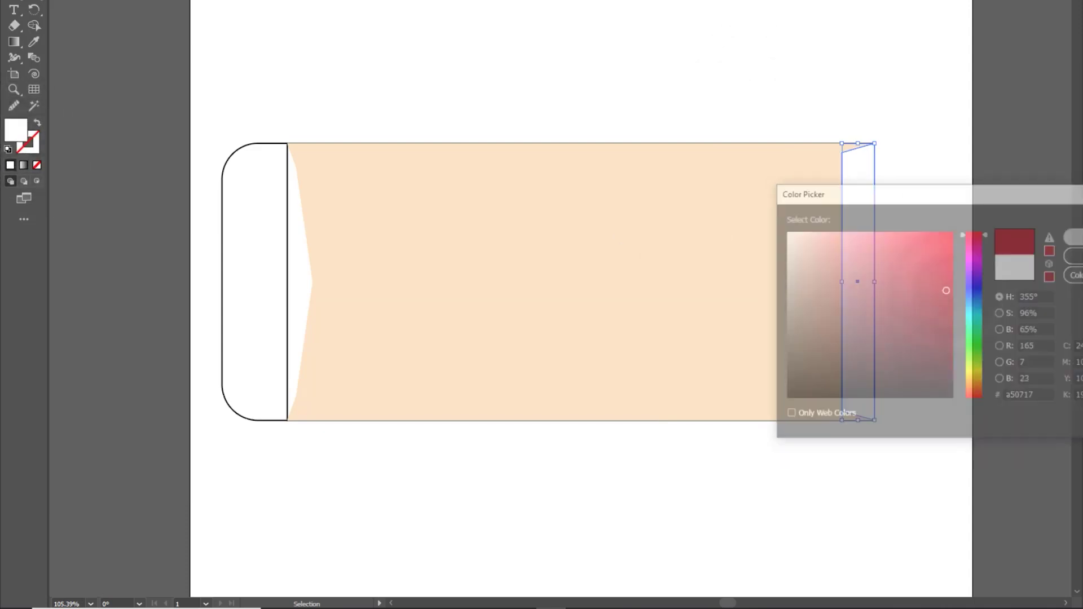
click(684, 71)
Draw a rectangle about 8.63 × 0.35 in over the area where the upper and lower panels overlap
click(564, 243)
shift+click(543, 348)
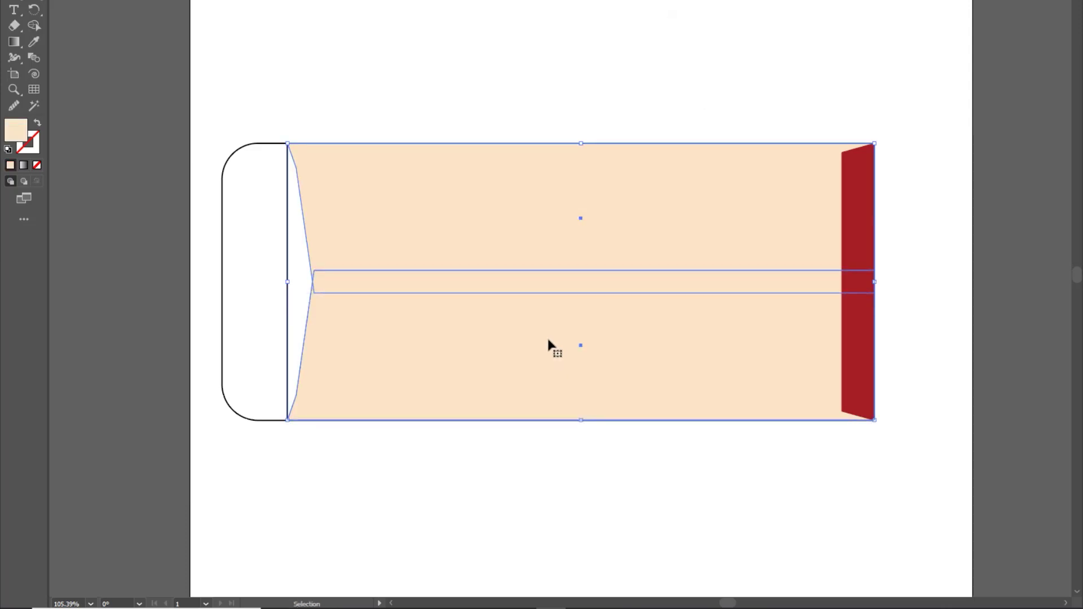
key(f)
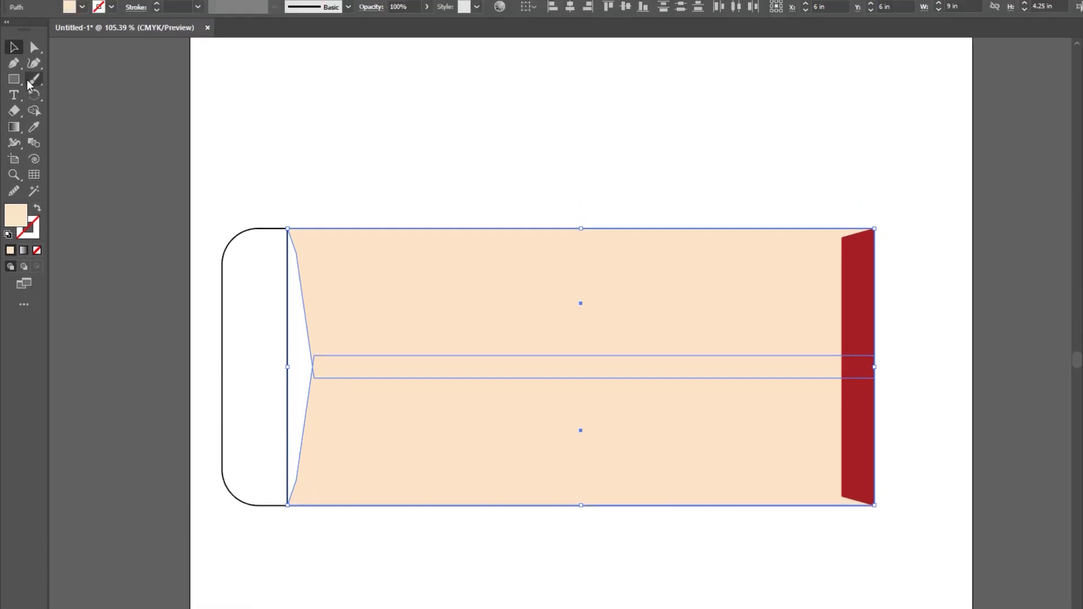
key(m)
drag(311, 380, 874, 402)
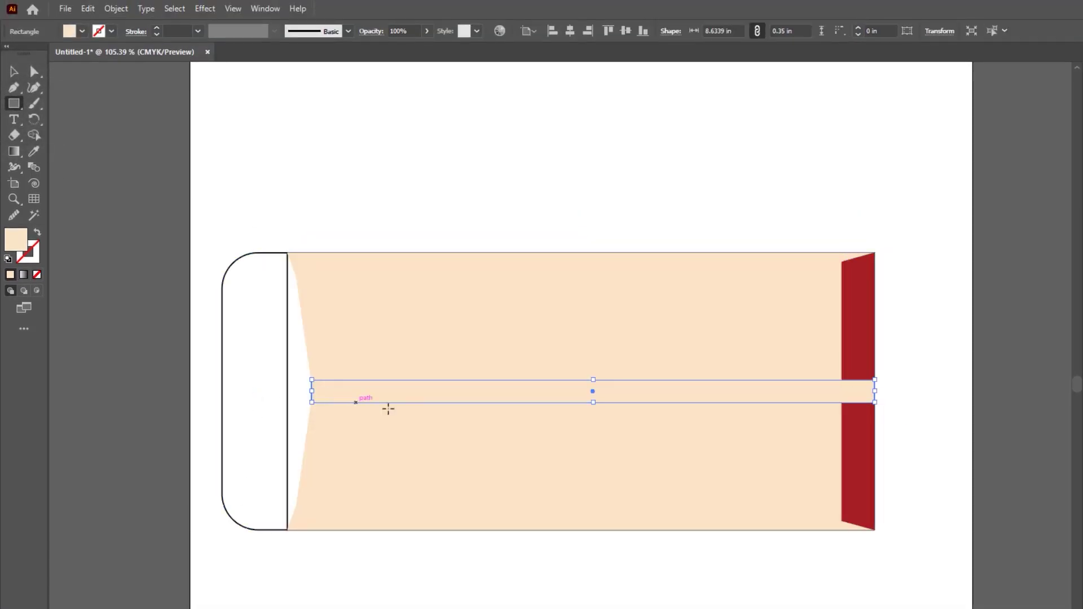
drag(530, 369, 597, 391)
key(ctrl+z)
Fill the thin rectangle over the panel overlap with black
key(z)
click(552, 386)
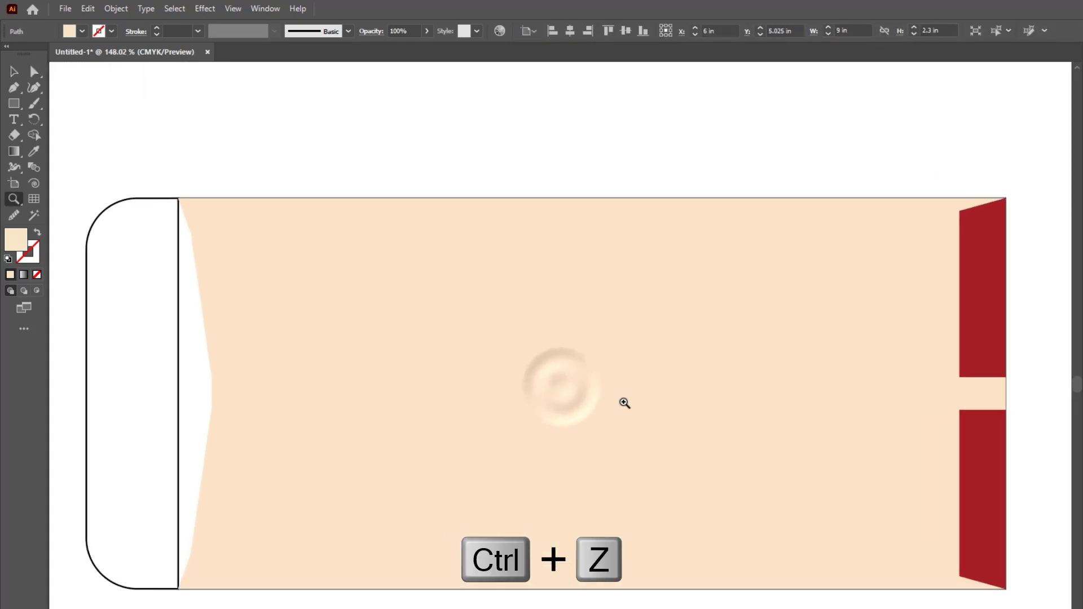
key(v)
shift+click(612, 405)
click(345, 393)
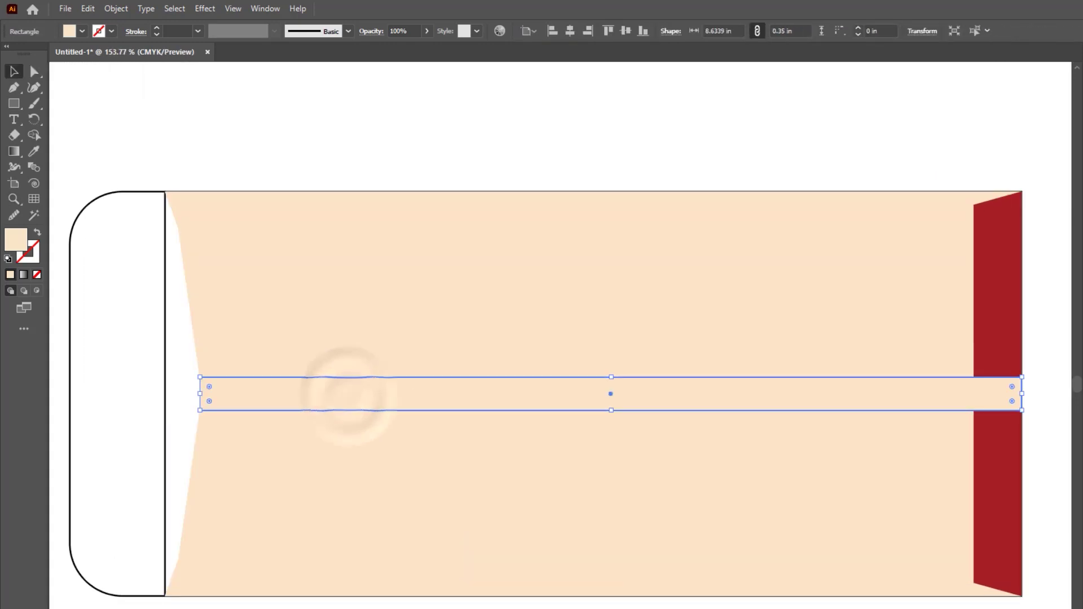
key(d)
Shape the left end of the black overlap strip to the panels' slanted edges with the Shape Builder tool
click(355, 345)
click(338, 471)
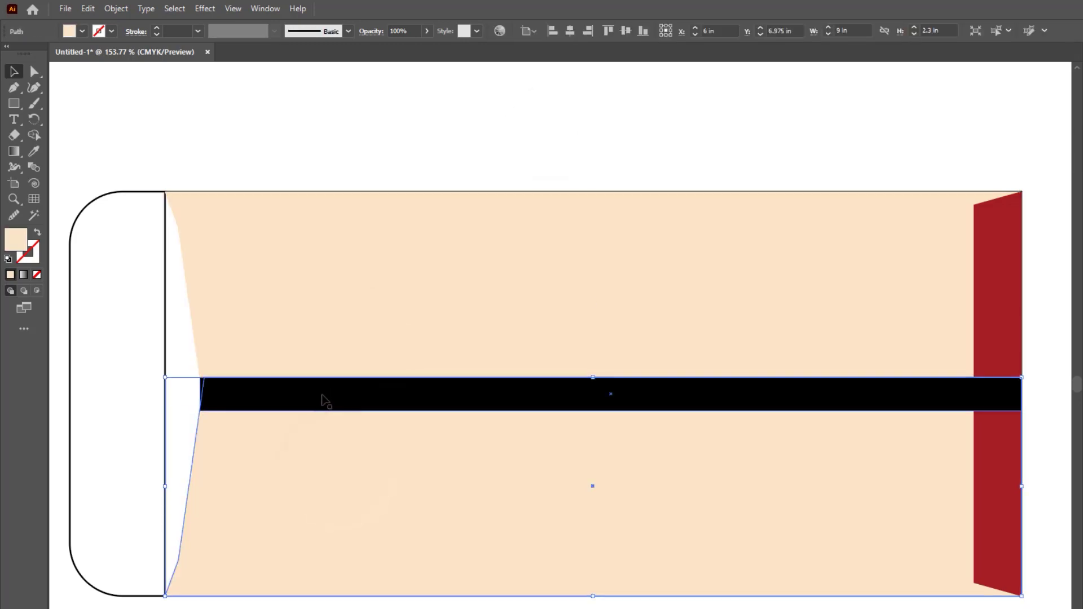
click(327, 393)
shift+click(336, 344)
shift+click(340, 469)
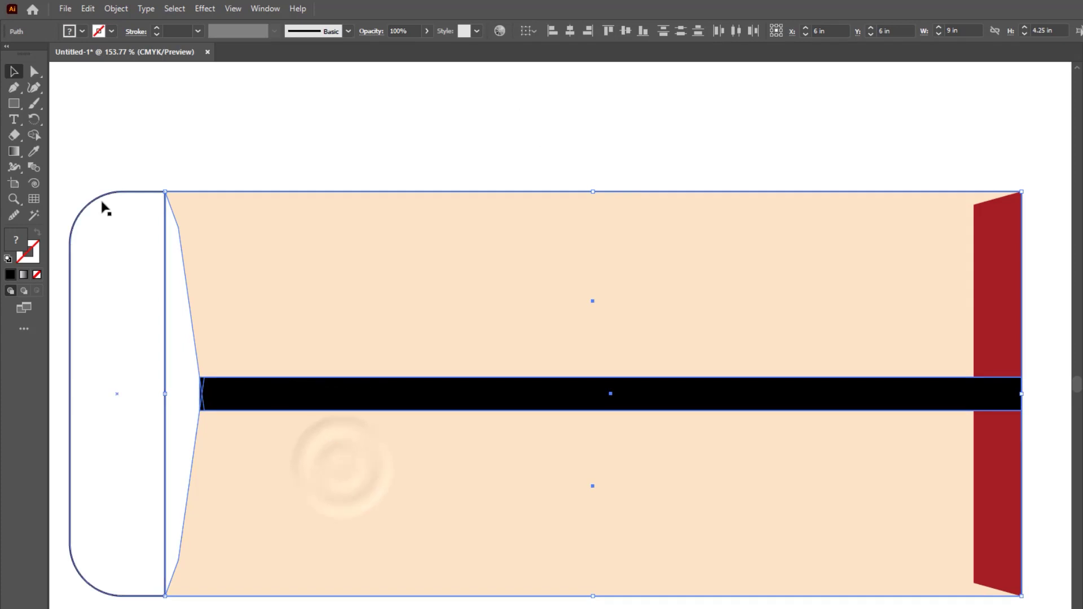
key(z)
click(220, 395)
click(338, 409)
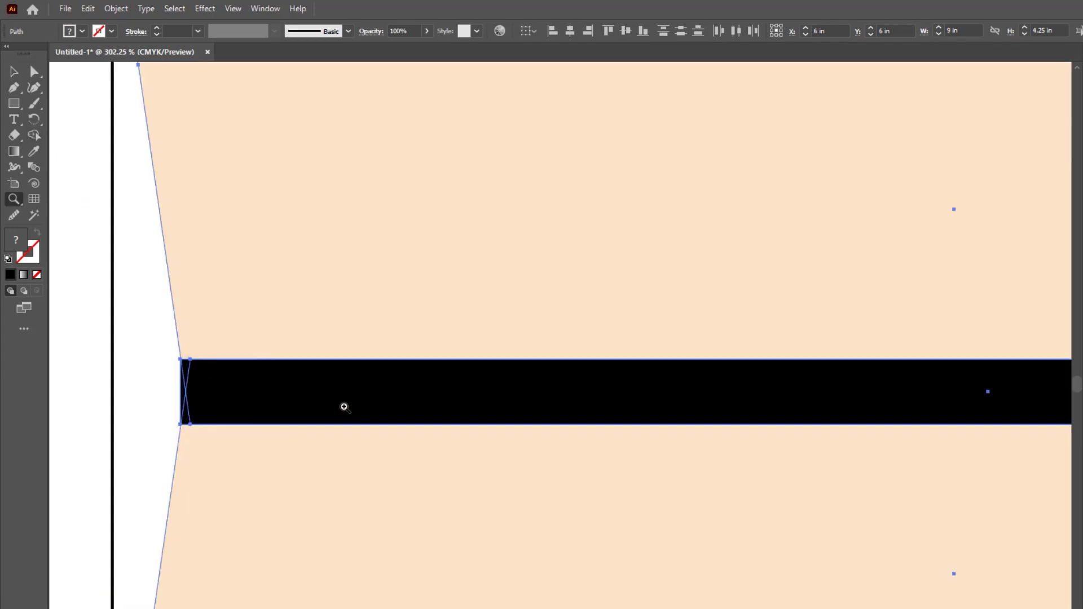
key(v)
click(33, 136)
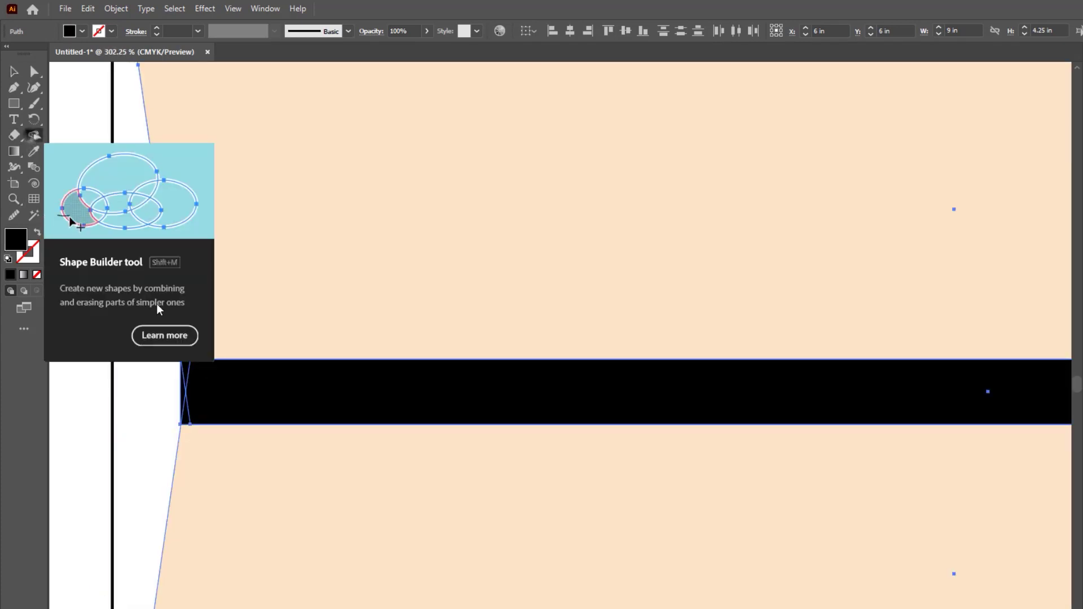
click(184, 392)
mouse_move(186, 370)
mouse_down()
mouse_move(197, 390)
mouse_move(226, 396)
mouse_up()
Bring the dark red tapered strip at the envelope's right end to the front of the stack
key(z)
drag(626, 420, 510, 391)
drag(729, 452, 579, 454)
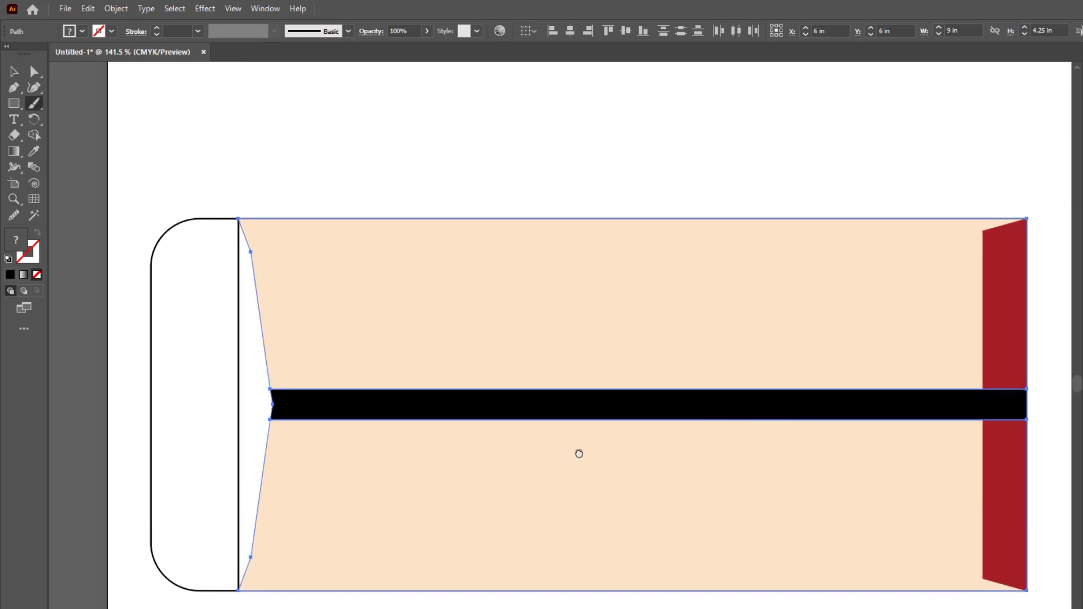
key(v)
click(752, 597)
right_click(995, 465)
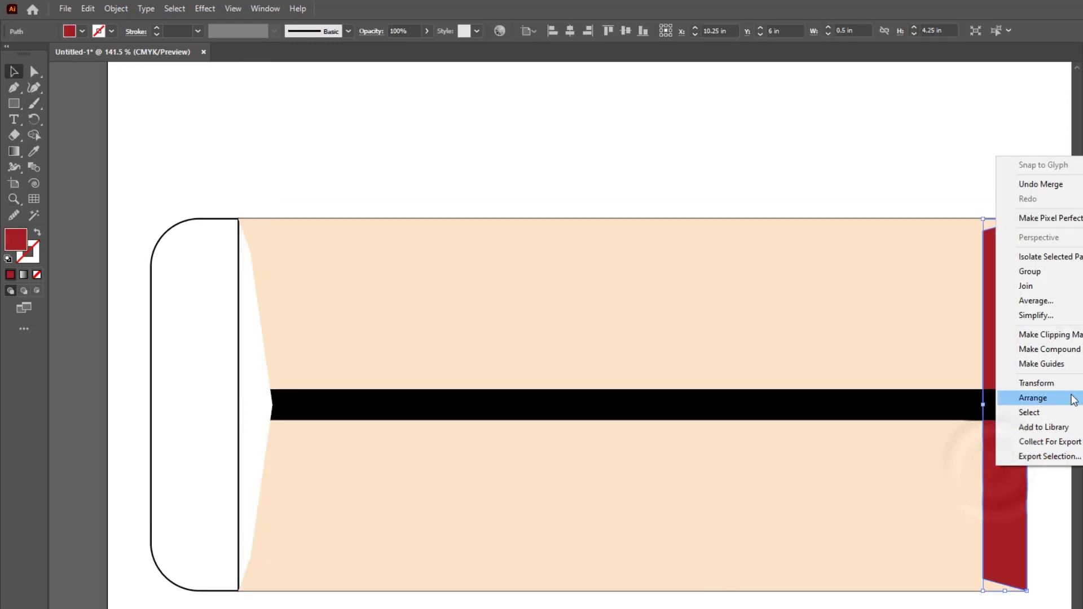
mouse_move(1073, 400)
click(922, 401)
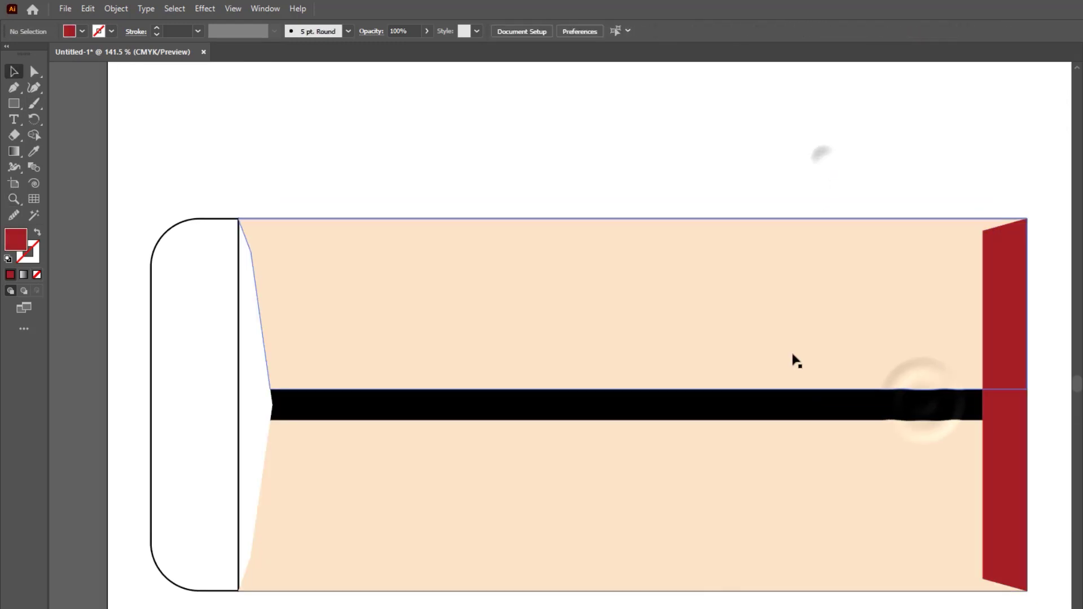
Copy the upper panel's peach fill to the black overlap strip with the Eyedropper
click(808, 404)
key(i)
click(616, 288)
key(v)
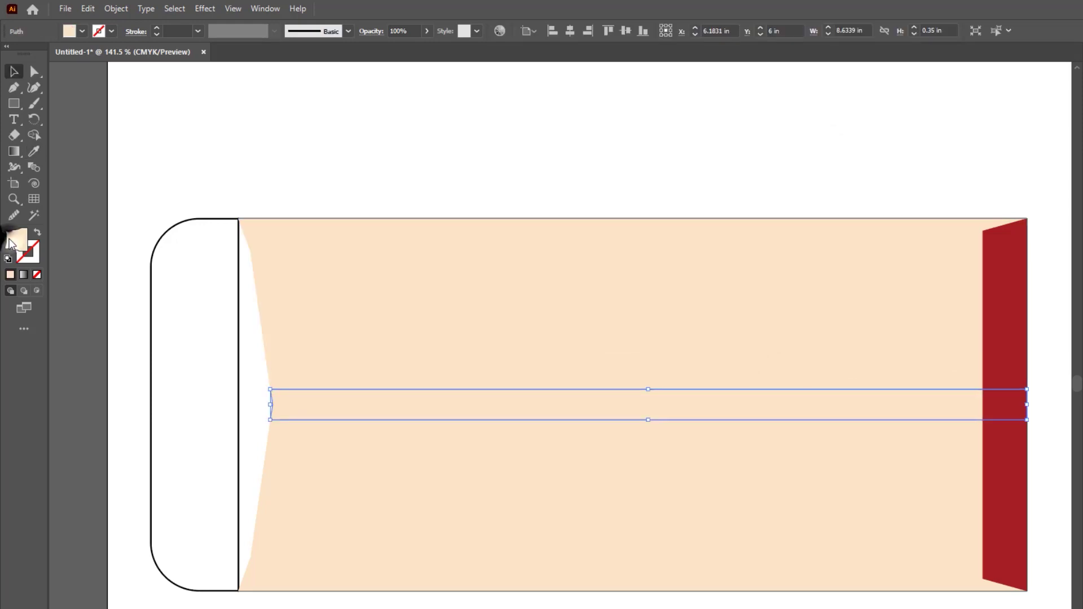
Darken the fill of the overlap strip between the two panels to a muted beige
double_click(15, 239)
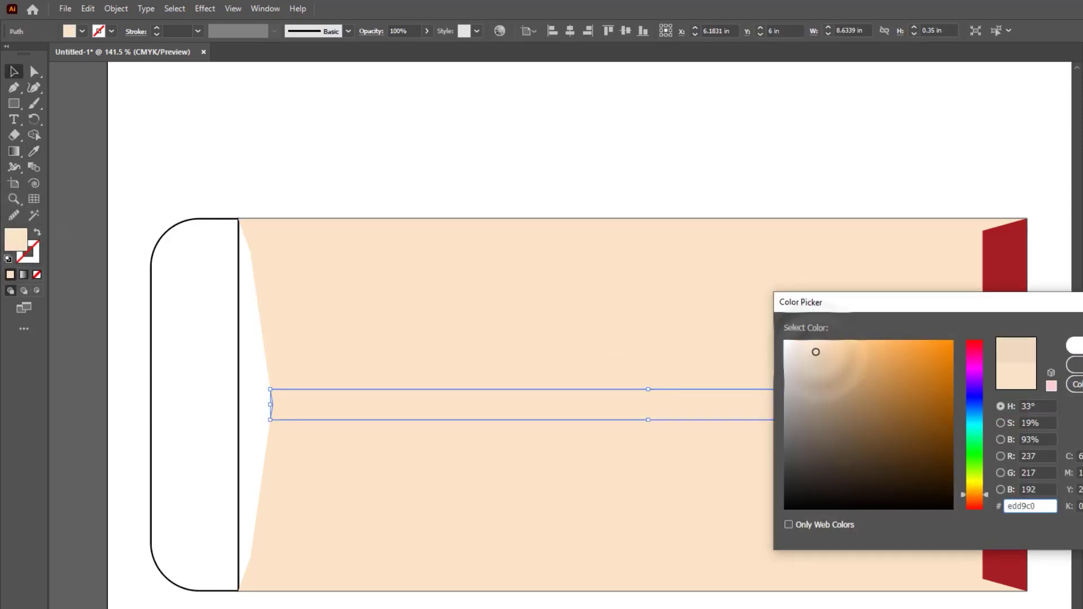
key(Return)
click(647, 139)
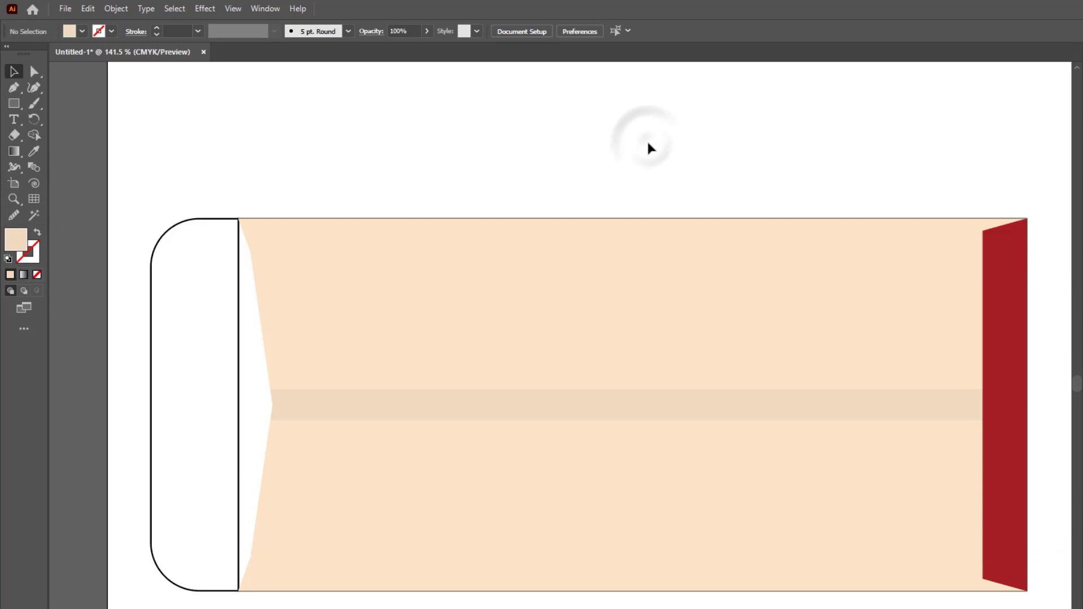
click(387, 411)
double_click(16, 239)
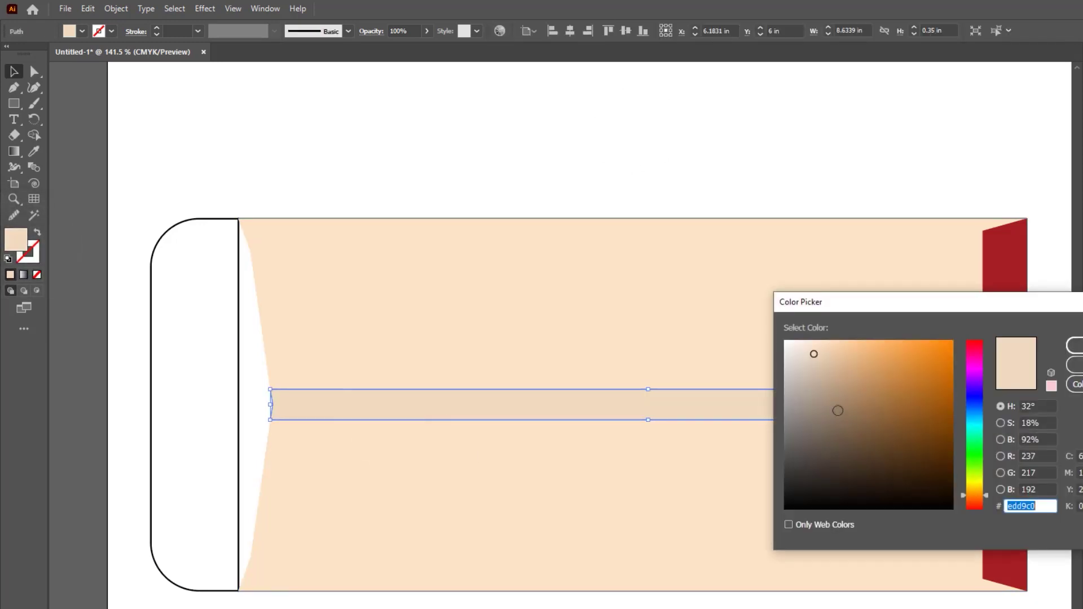
key(Return)
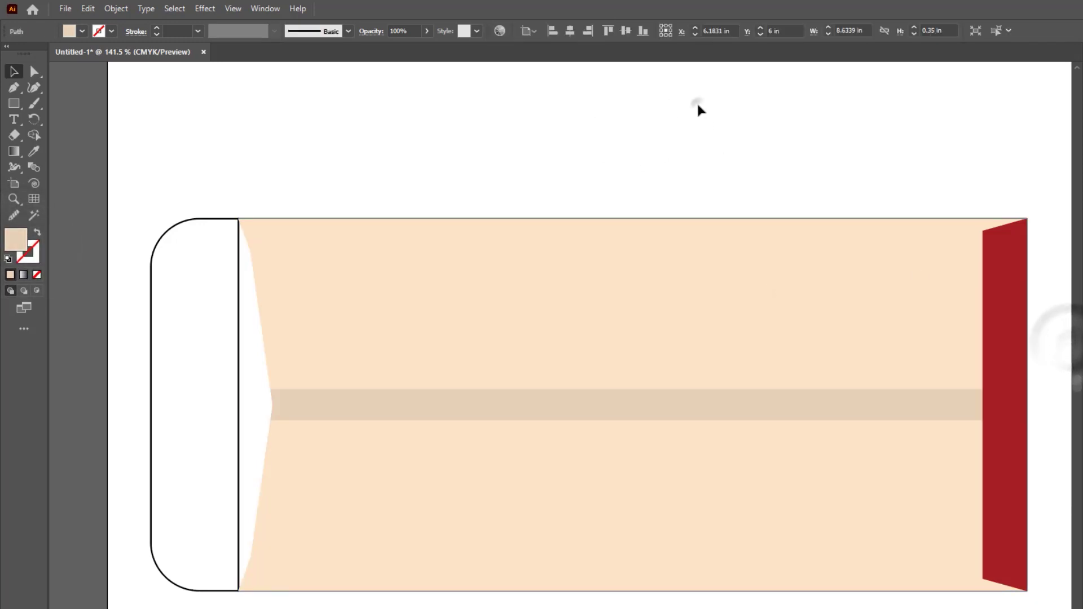
click(696, 101)
Fill the 9 × 4.25 in back rectangle behind the panels with light pink #f9c0b7
drag(701, 401, 556, 381)
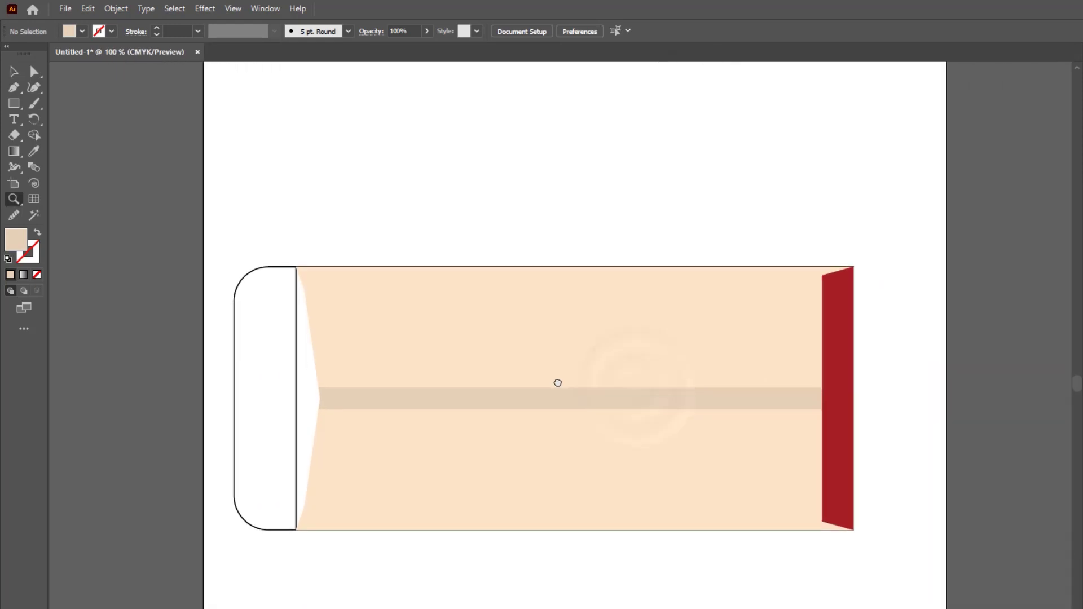
click(307, 372)
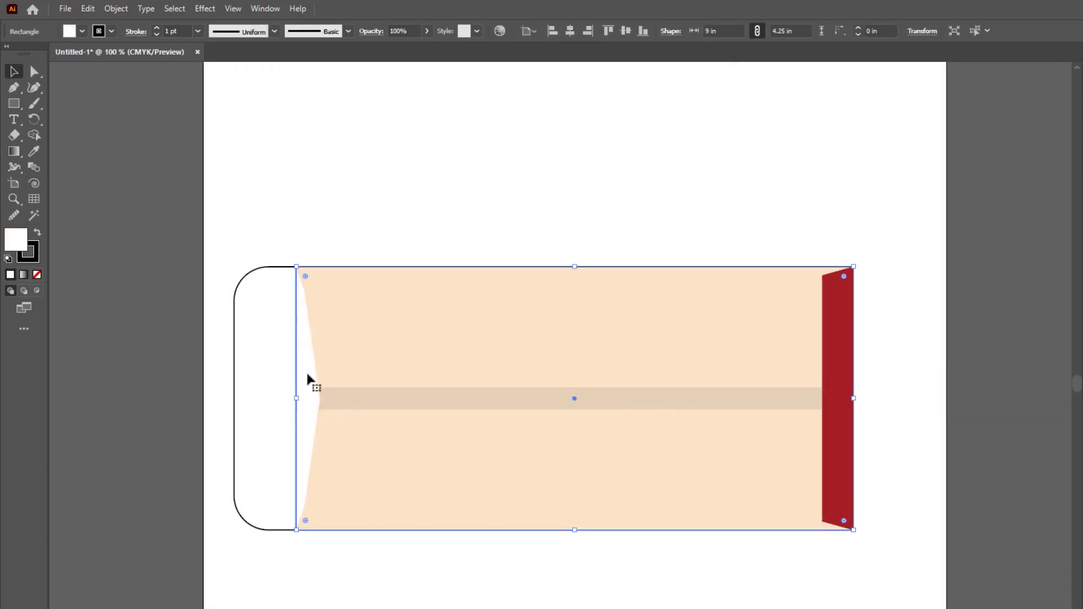
double_click(16, 239)
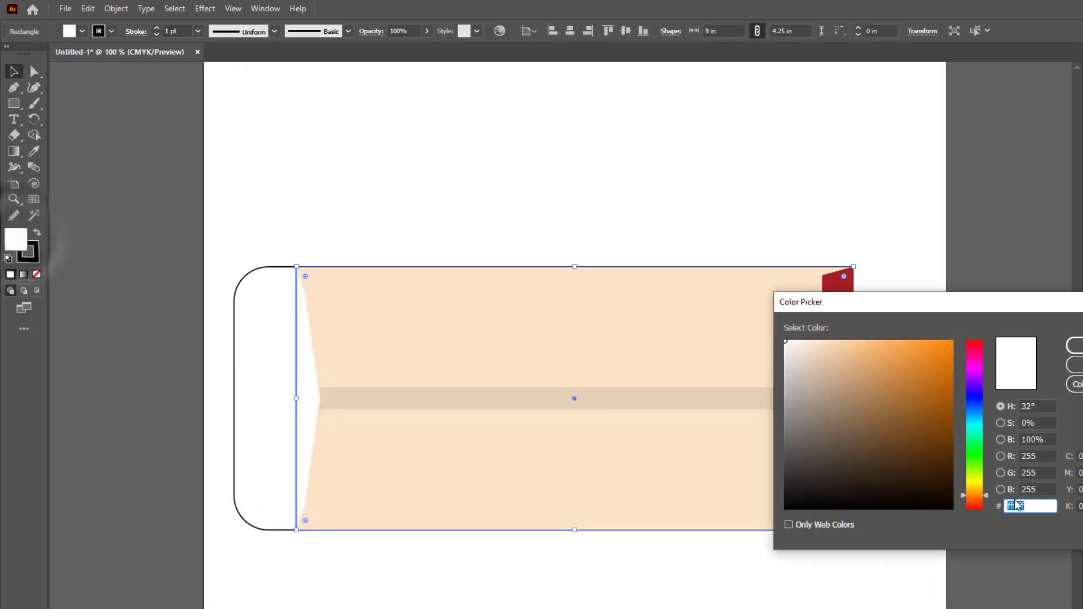
drag(824, 353, 828, 344)
click(981, 500)
drag(982, 501, 980, 507)
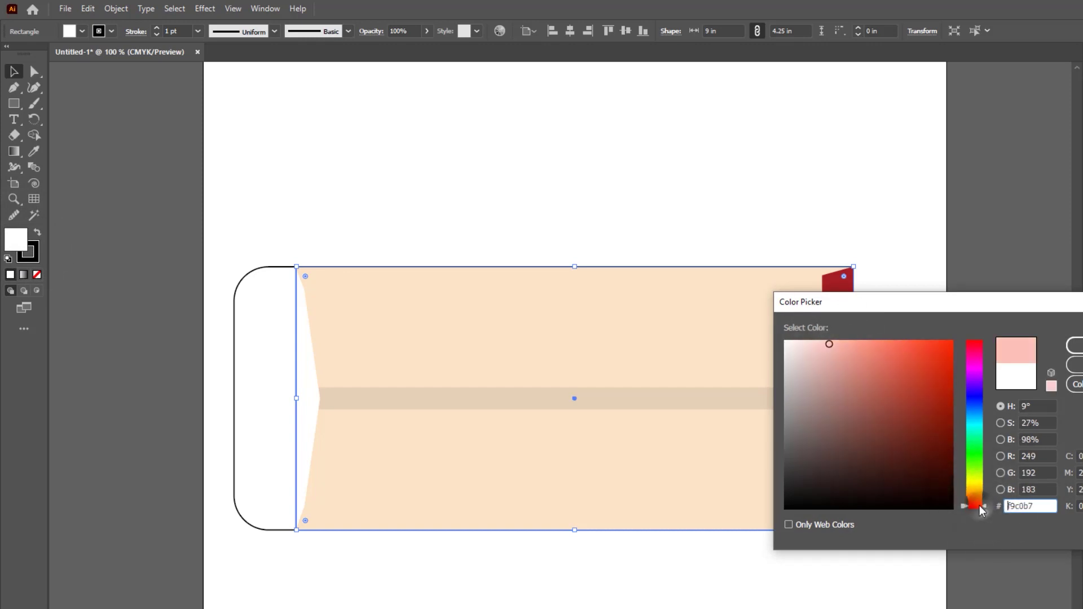
click(1075, 353)
Copy the back rectangle's pink appearance to the rounded left flap with the Eyedropper
click(266, 379)
key(i)
click(301, 388)
key(v)
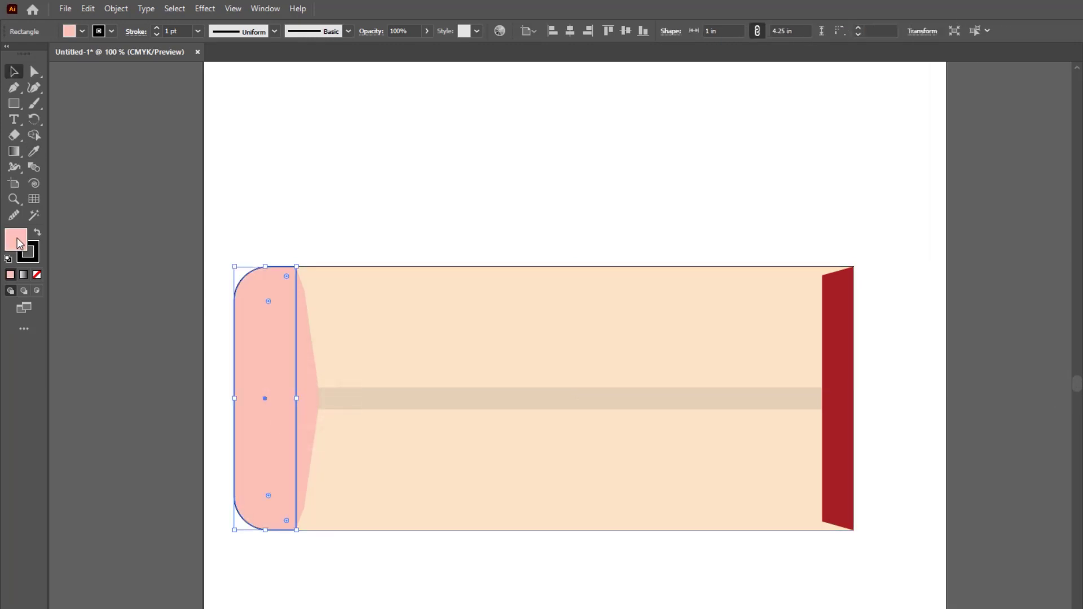
Remove the rounded flap's stroke and darken its fill to a slightly deeper pink
click(37, 275)
double_click(16, 239)
drag(827, 344, 843, 364)
key(Return)
click(441, 145)
Remove the stroke of the large back rectangle behind the panels
click(291, 387)
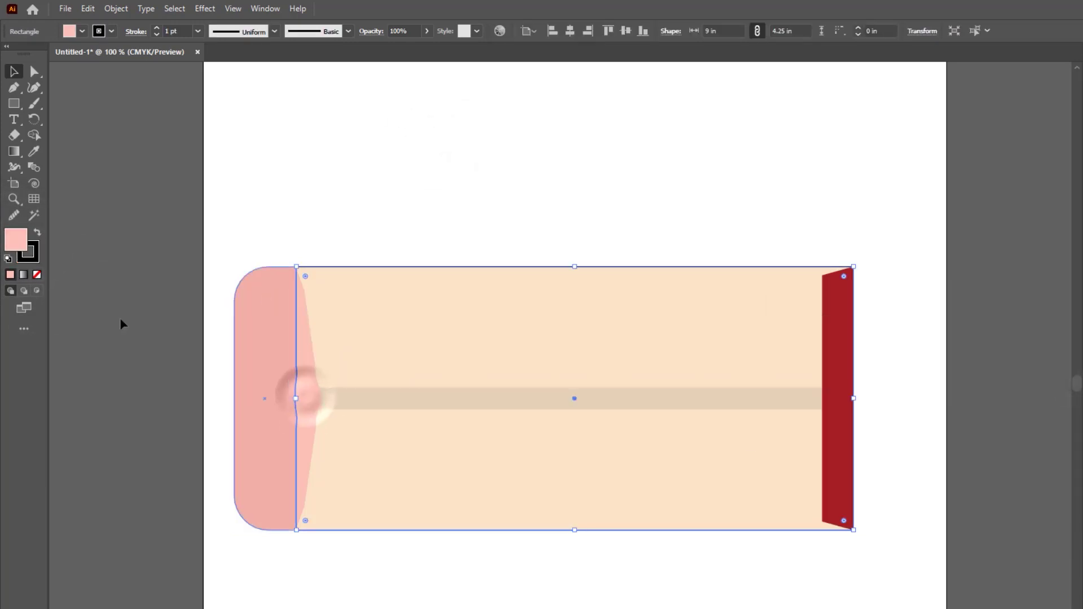
click(37, 275)
click(316, 177)
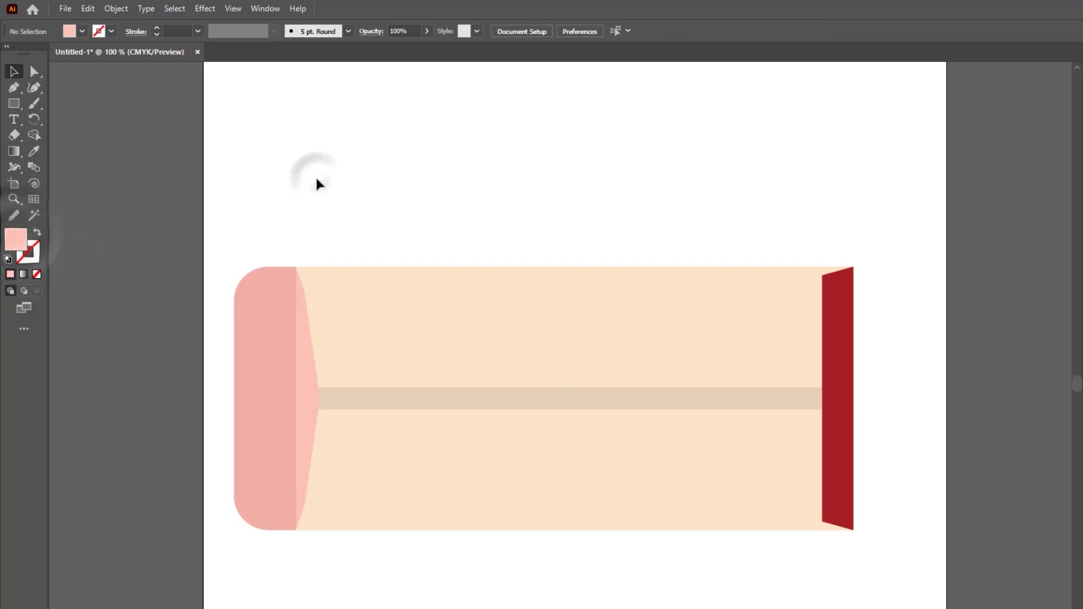
Group the upper panel, overlap strip, lower panel and dark red strip together
click(573, 330)
shift+click(442, 404)
shift+click(452, 452)
shift+click(833, 359)
key(ctrl+g)
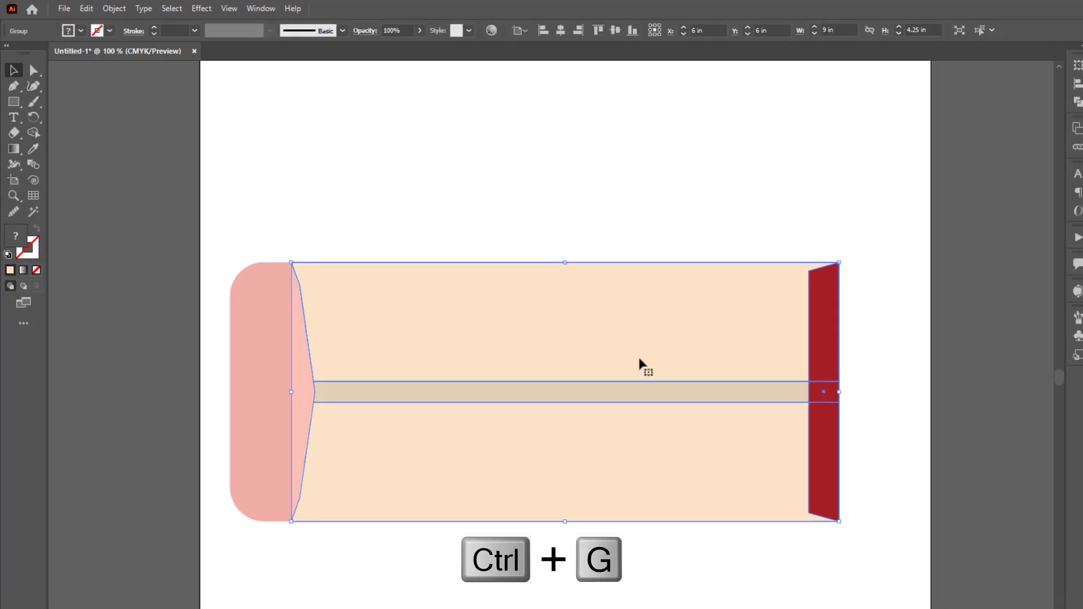
Add a drop shadow to the panel group with Multiply mode, 75% opacity, 0.0972 in X and Y offsets and 0.0694 in blur
click(1022, 49)
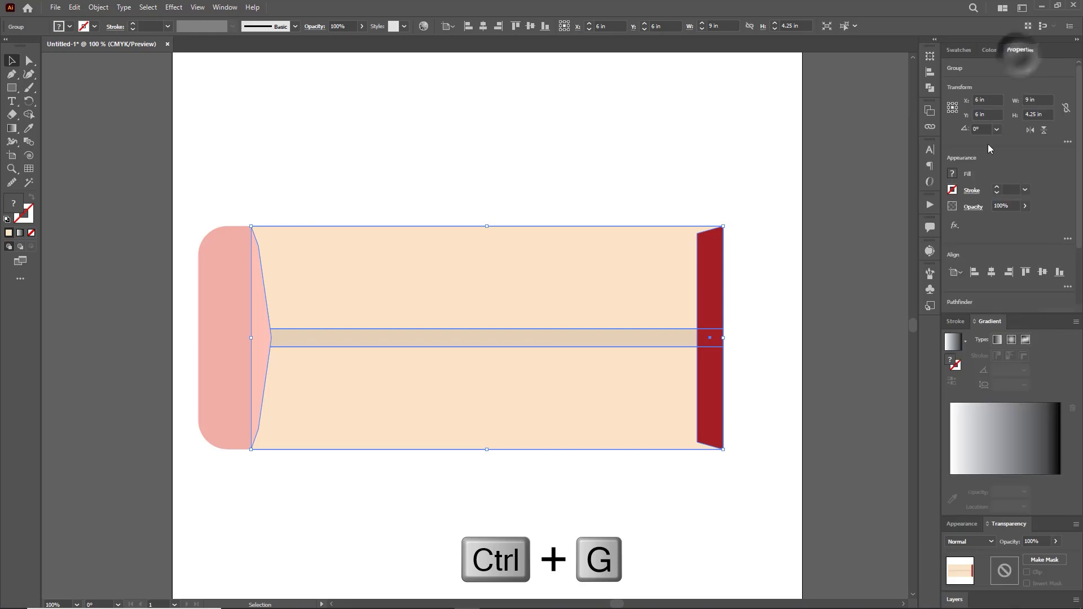
click(954, 226)
mouse_move(977, 350)
click(880, 350)
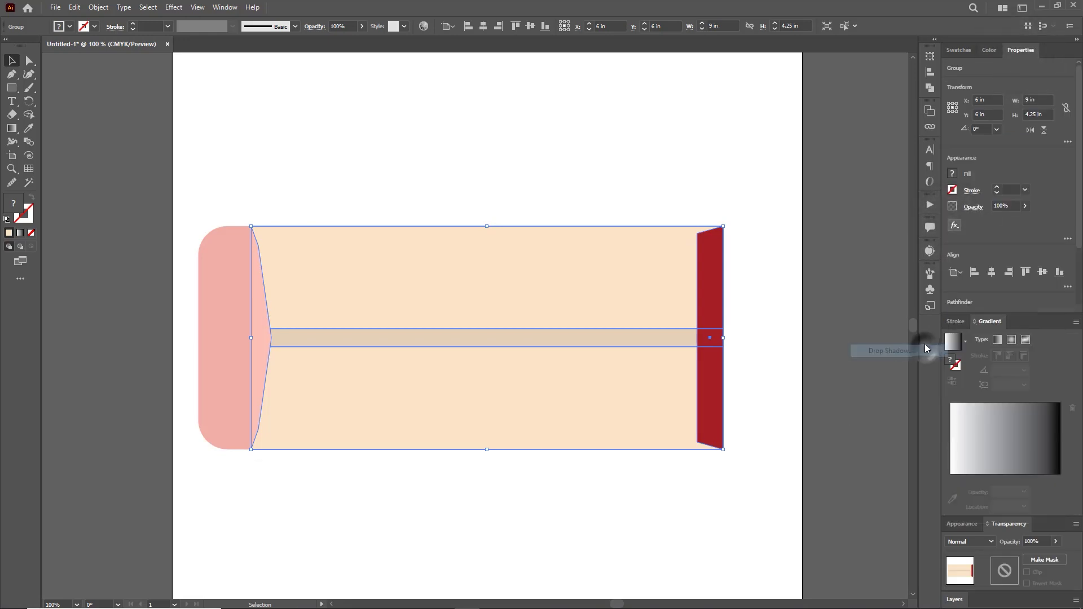
drag(832, 224, 883, 214)
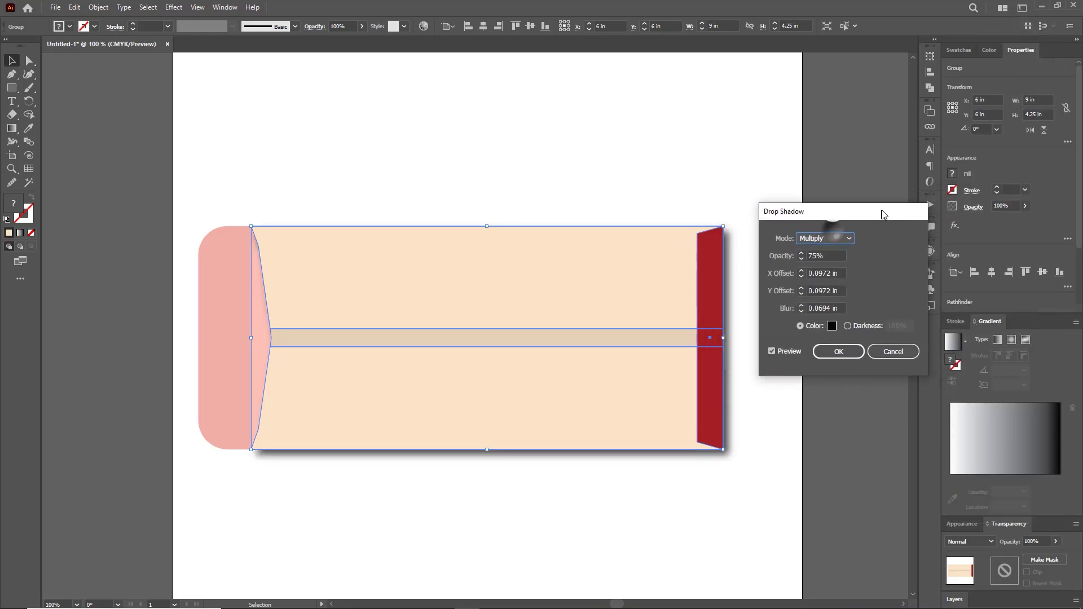
click(846, 273)
click(846, 291)
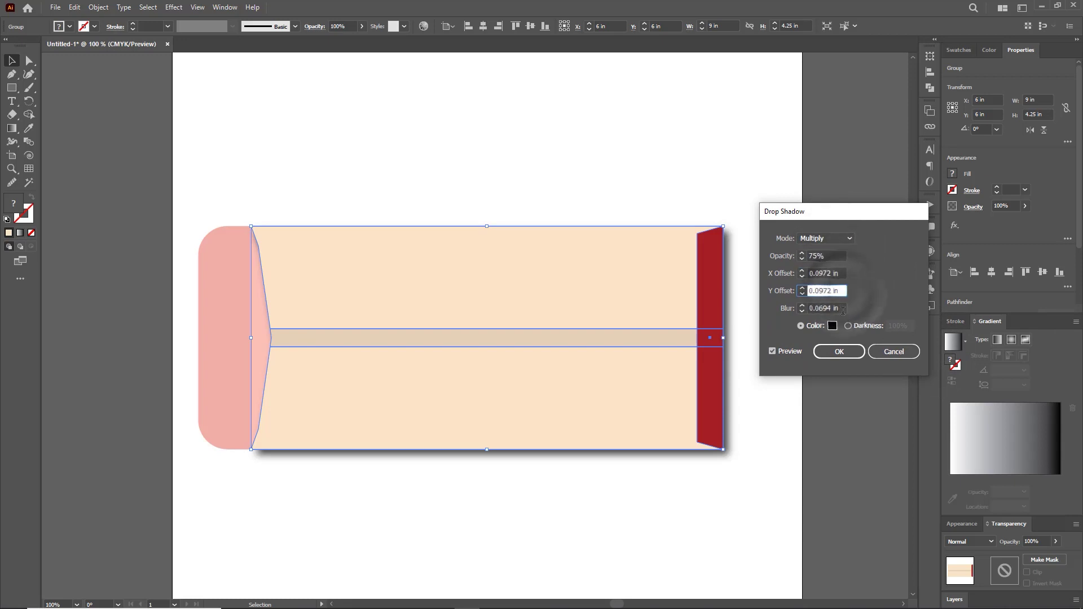
click(839, 351)
Expand the panel group's appearance and ungroup it to separate the shadow from the panels
click(98, 7)
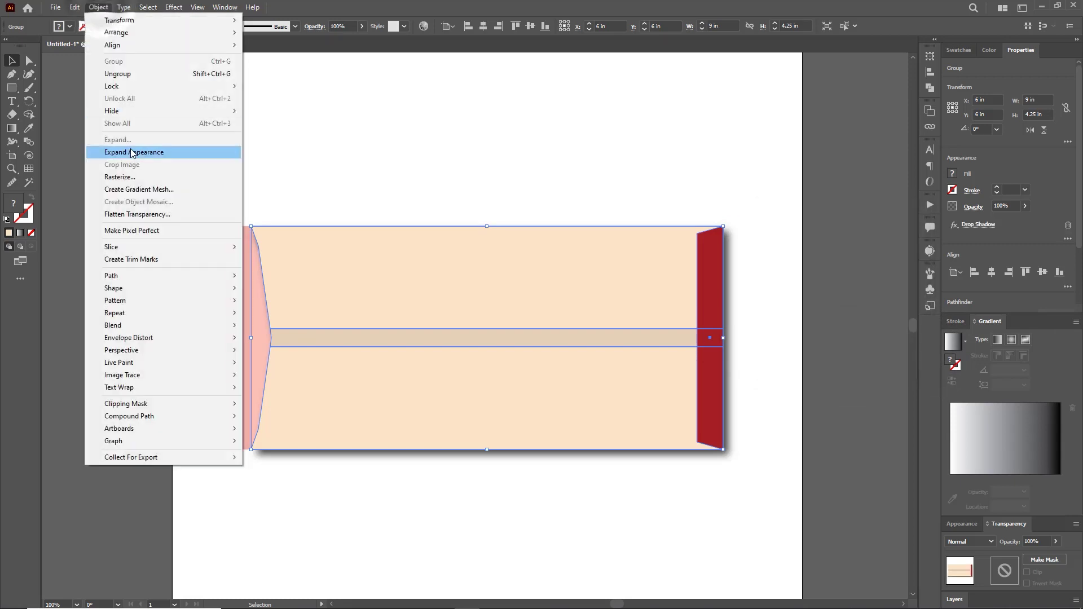
click(121, 145)
right_click(667, 260)
click(699, 347)
click(725, 164)
Nudge the shadow image left and up behind the panels to about X 6.03 in, Y 6.01 in
click(724, 290)
key(Left)
key(Left)
key(Left)
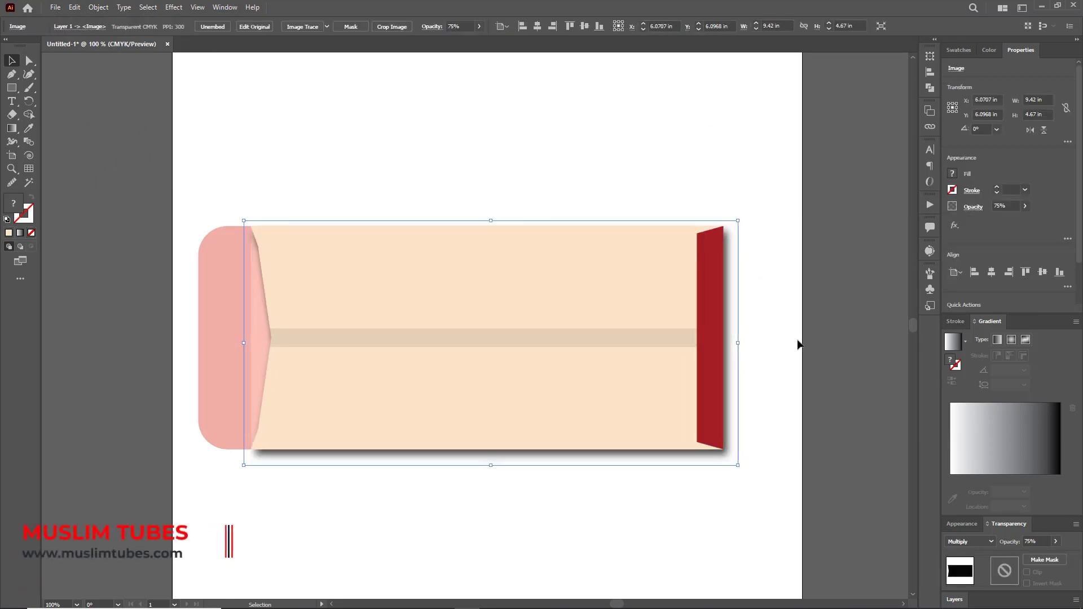
key(Up)
key(Up)
key(Up)
key(Up)
key(Up)
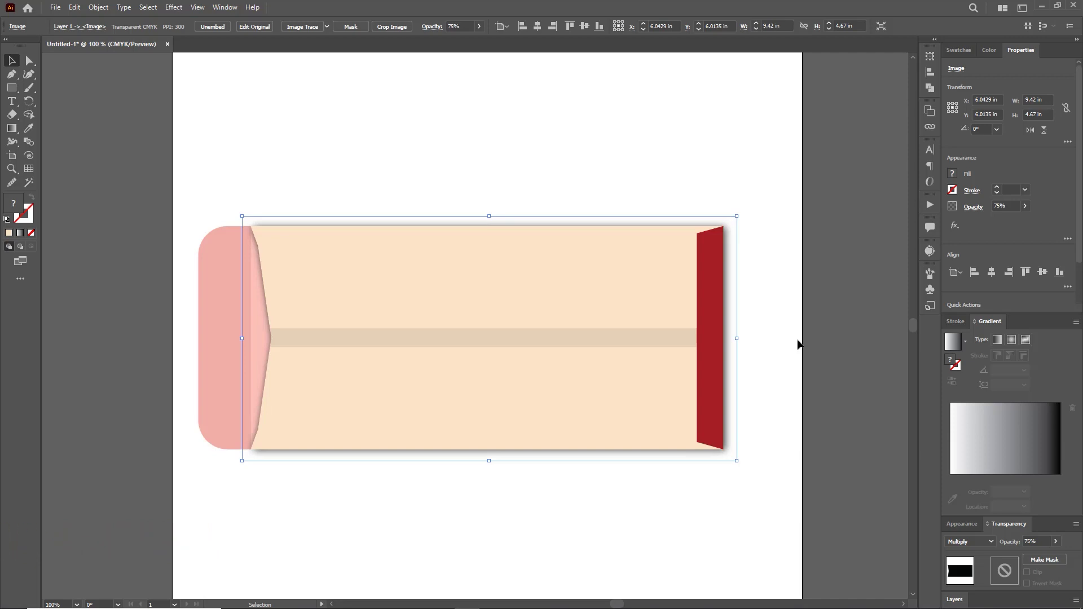
key(Down)
key(Right)
key(Right)
key(Up)
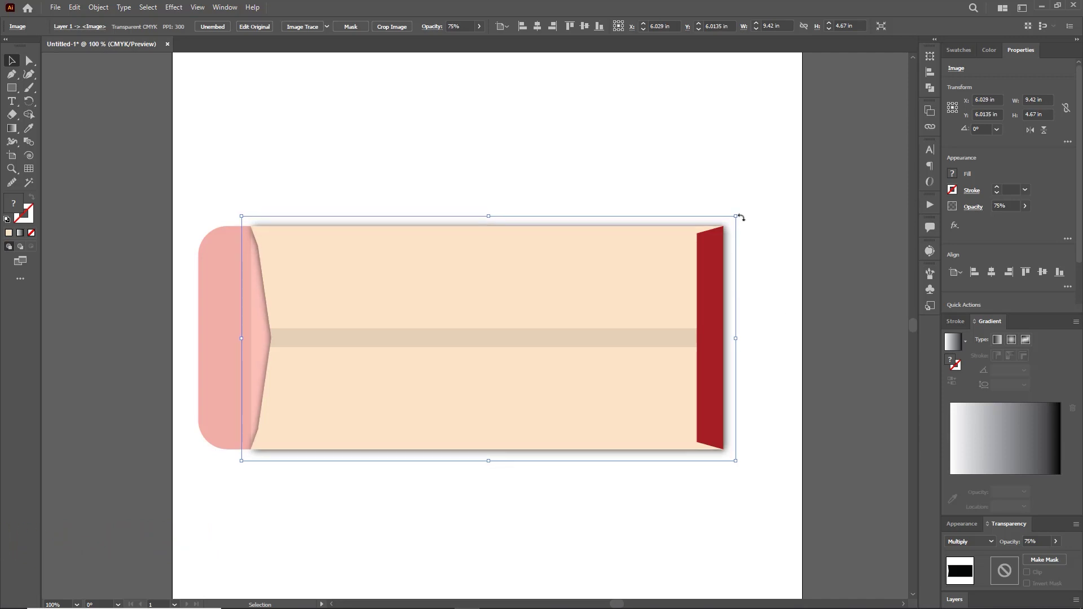
click(757, 186)
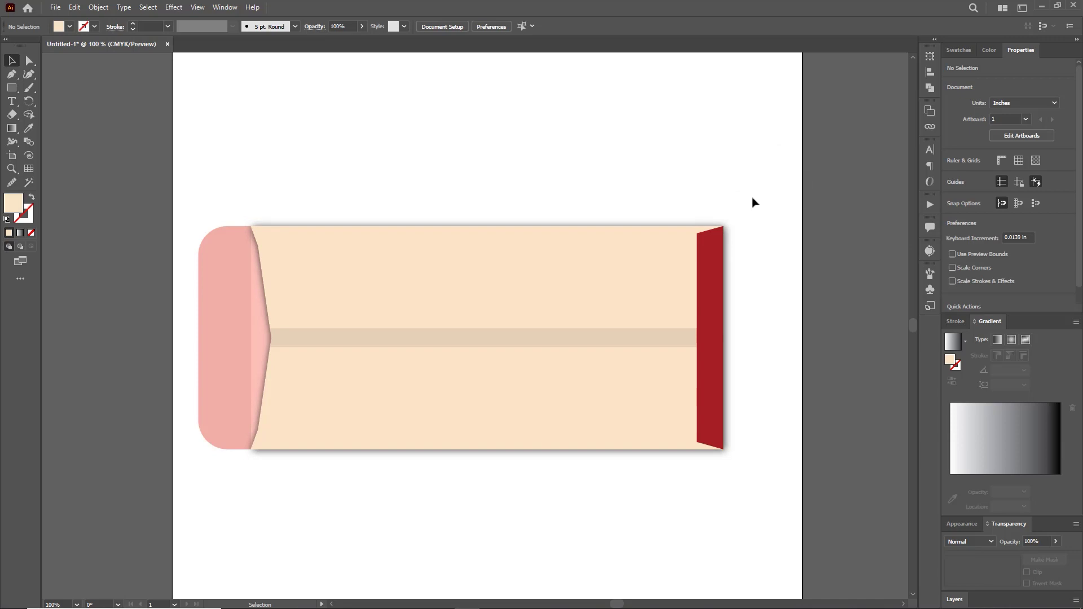
Group all envelope parts with the shadow and move the envelope to the upper part of the artboard
key(z)
drag(534, 290, 487, 272)
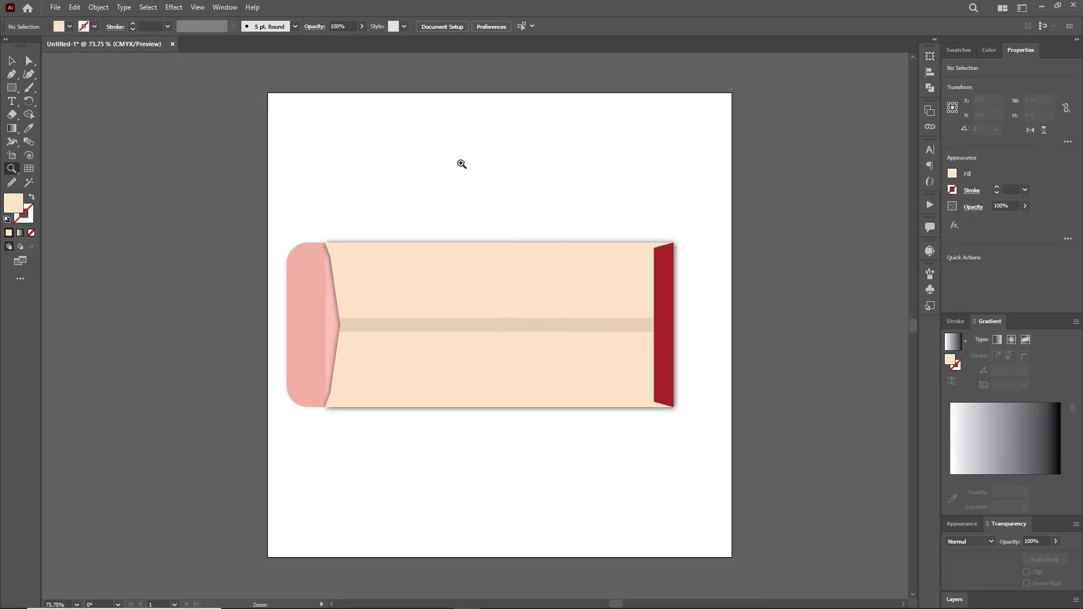
click(461, 164)
drag(485, 481, 439, 299)
drag(486, 361, 437, 320)
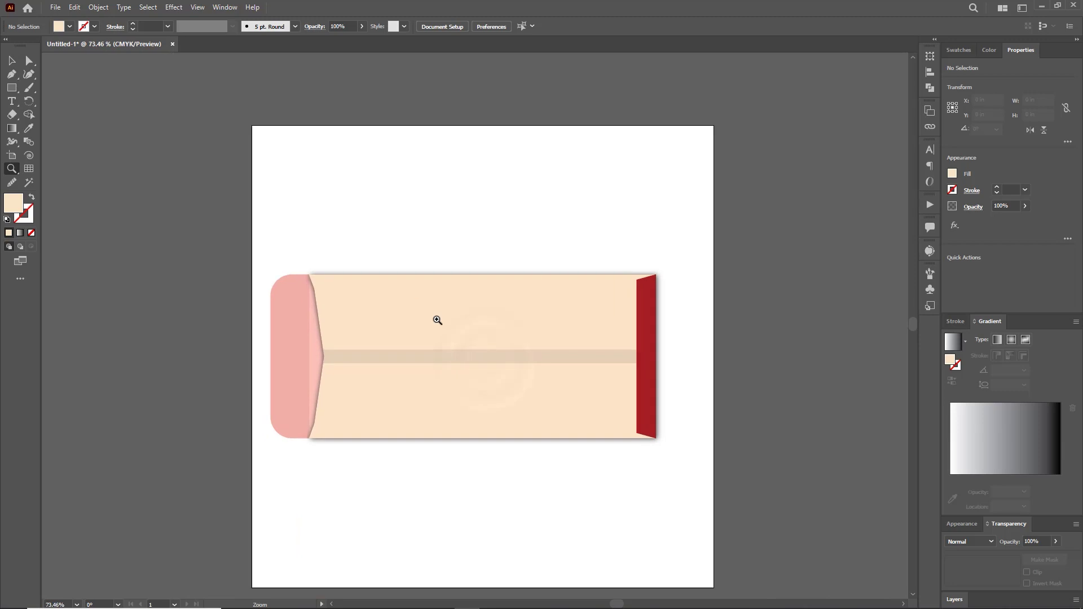
key(v)
drag(263, 250, 695, 445)
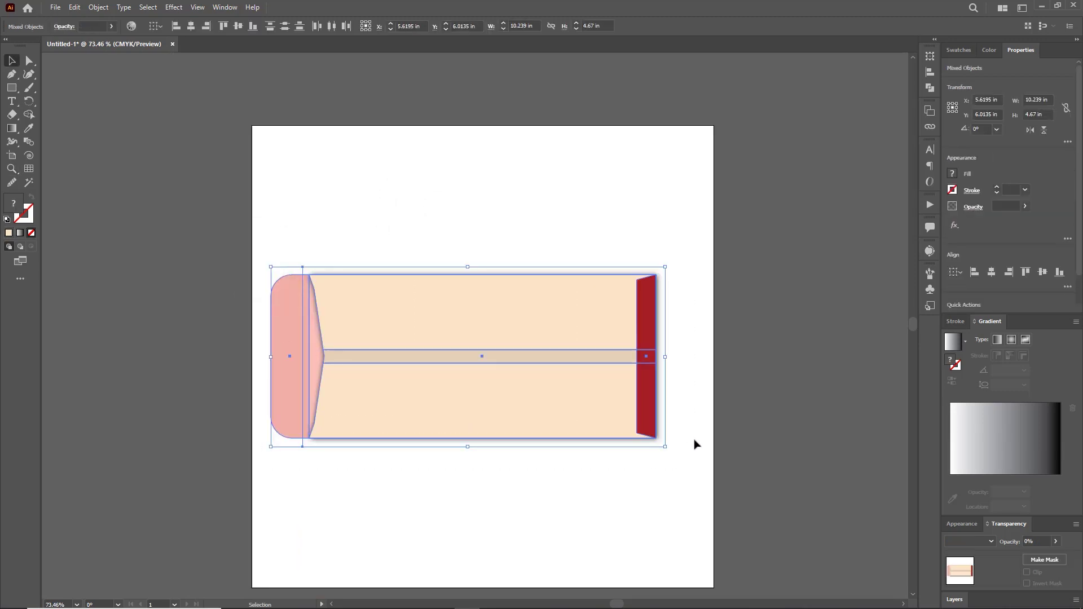
key(ctrl+g)
drag(495, 367, 507, 243)
click(646, 470)
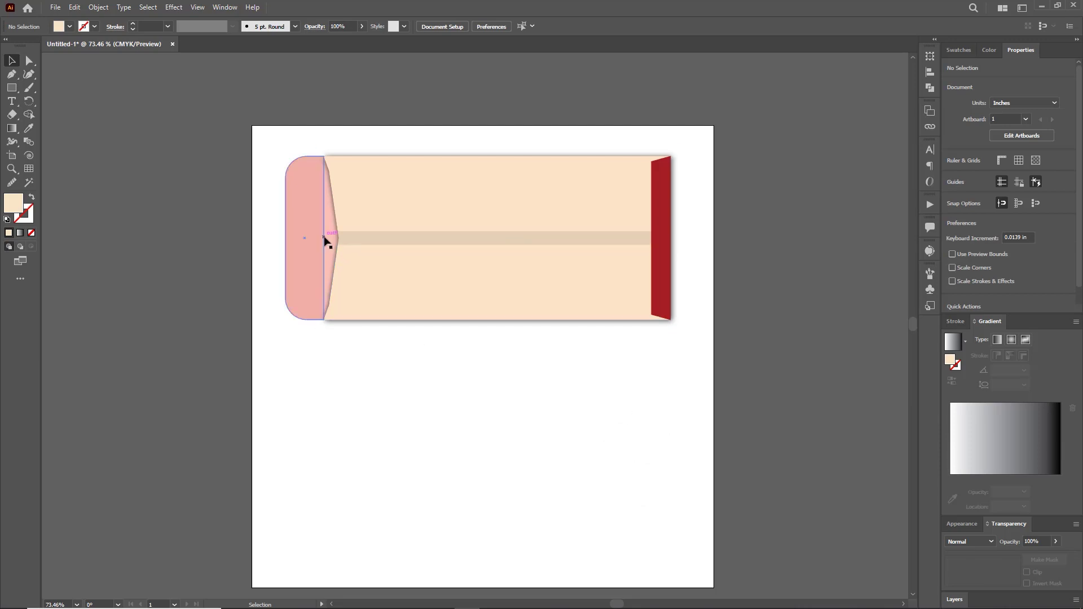
Create a 9 by 4.25 in beige rectangle and position it directly below the envelope, aligned with the envelope's main panel
click(15, 89)
click(421, 423)
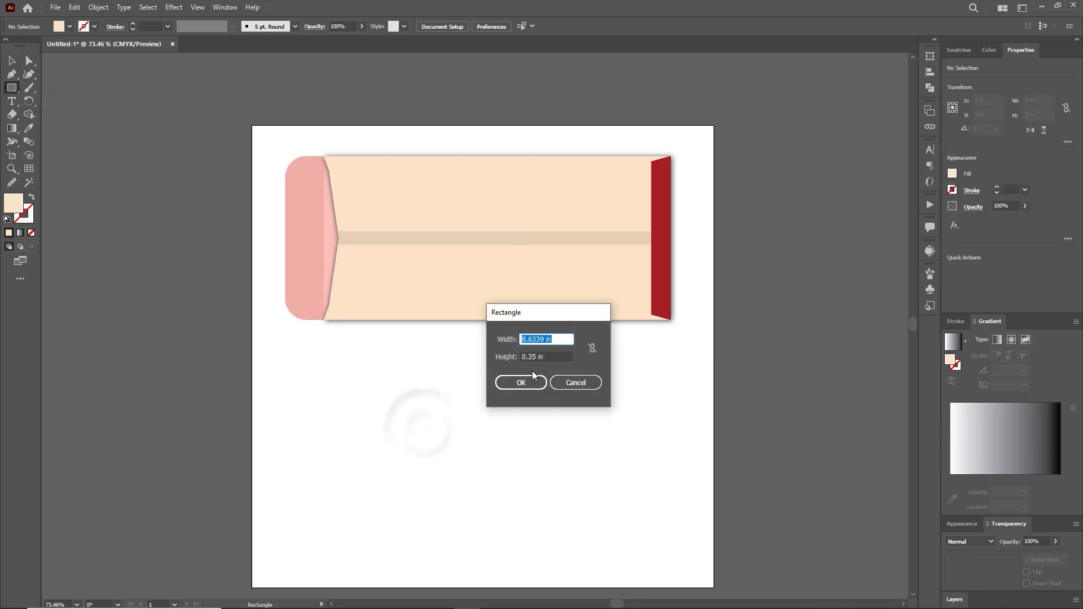
text(9)
key(Tab)
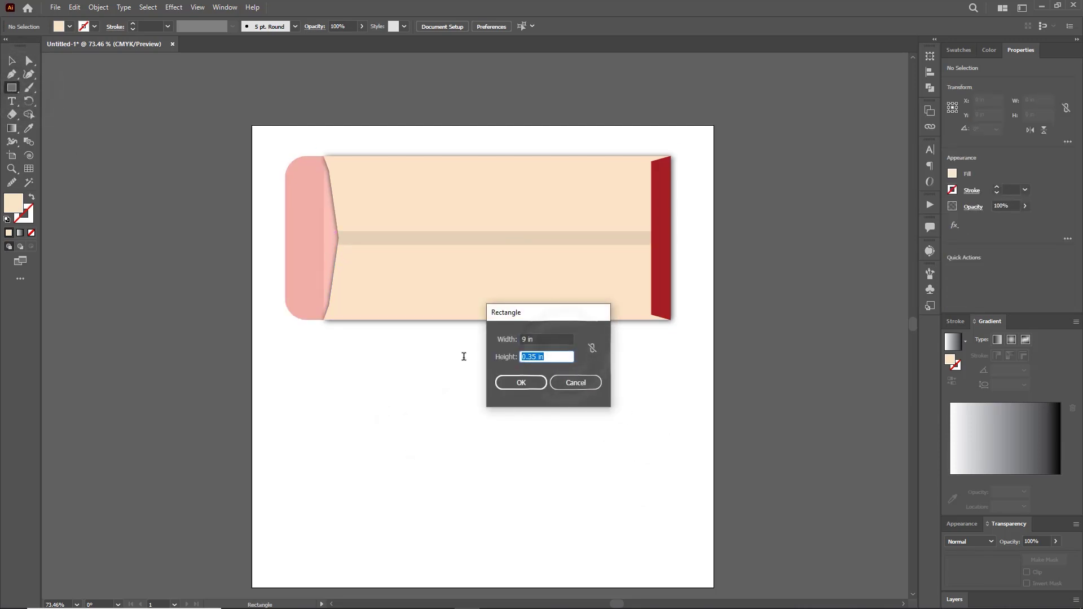
key(Return)
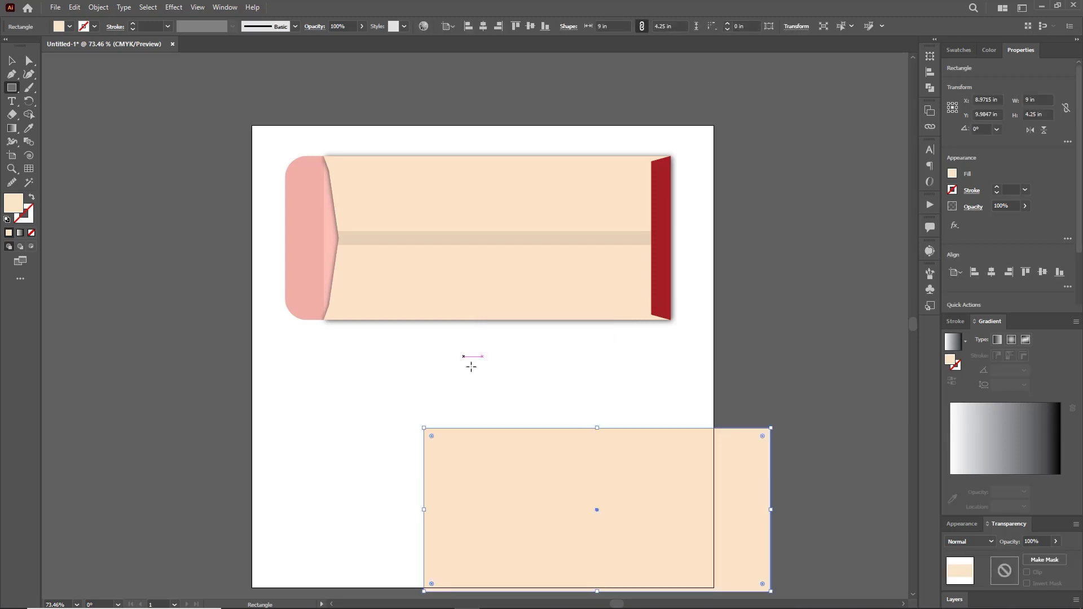
drag(601, 508, 498, 438)
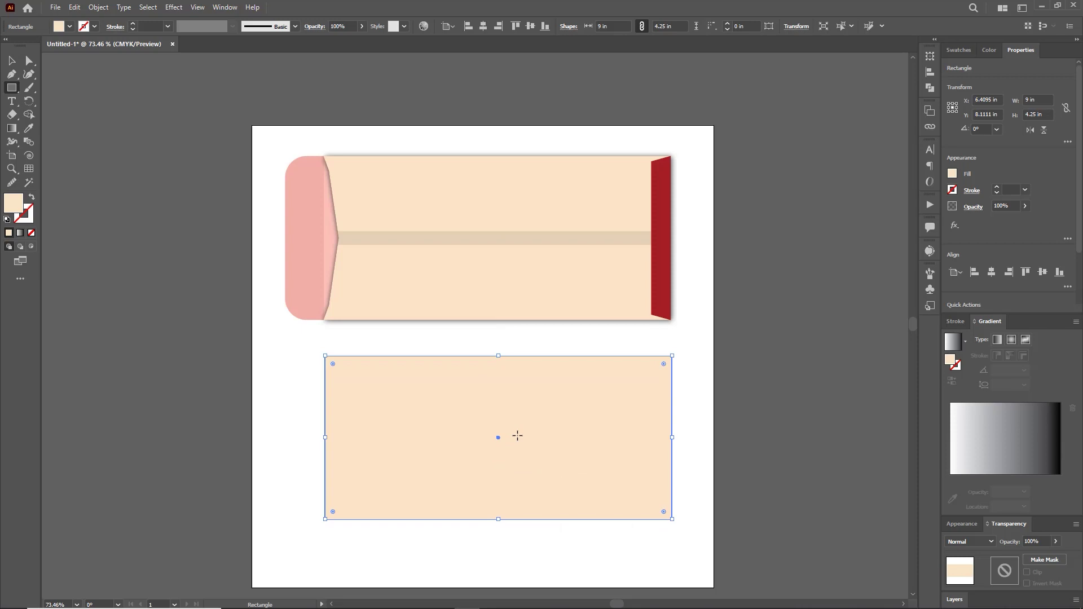
Create a 1 by 4.25 in rectangle and place it against the new panel's left edge as the flap
click(478, 437)
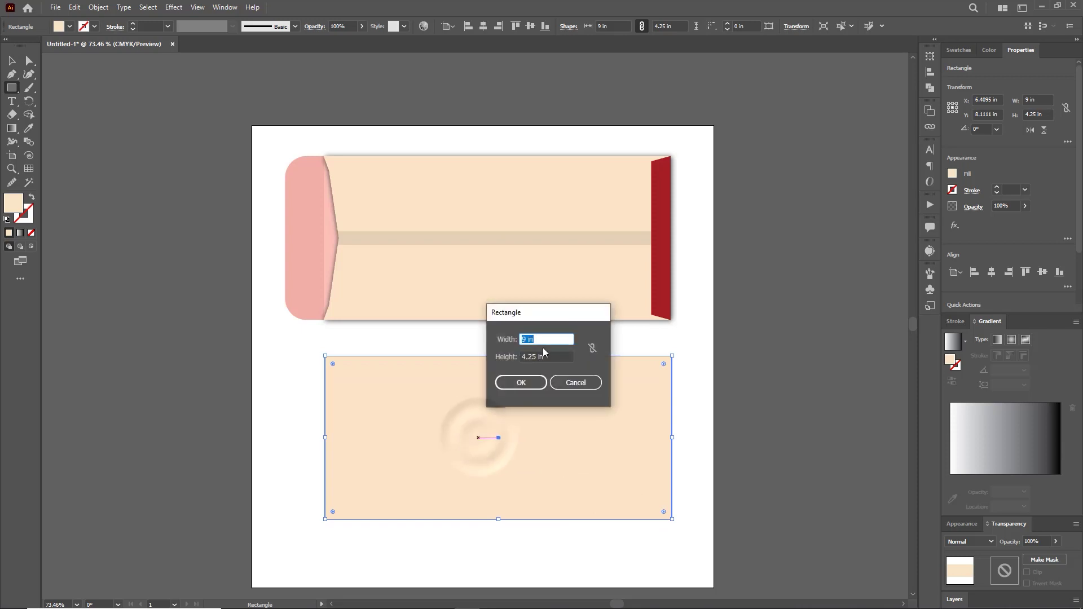
click(532, 382)
drag(497, 520, 304, 441)
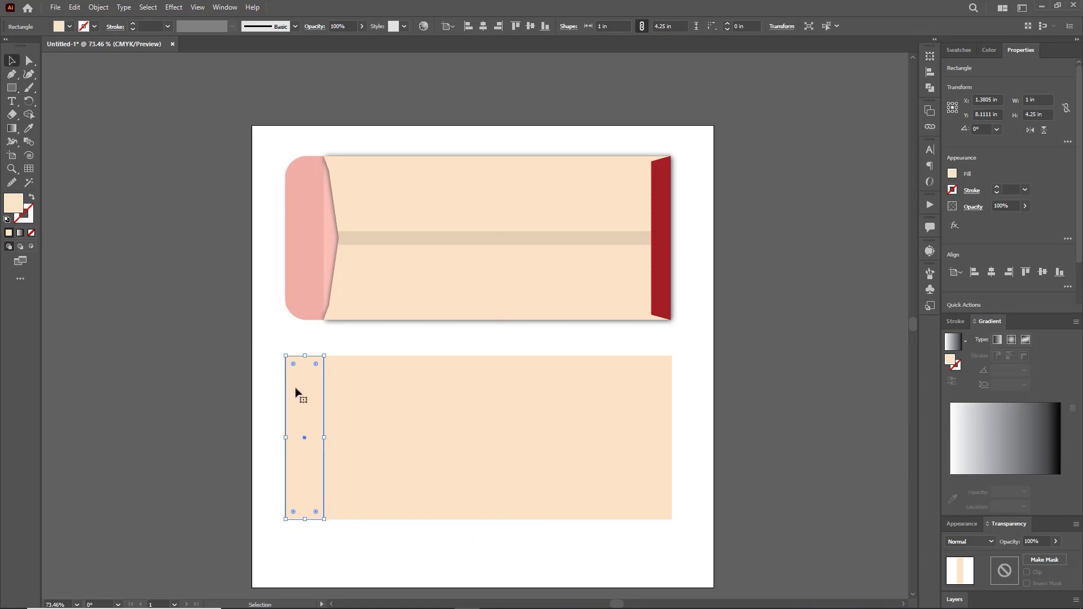
Round the two left corners of the narrow flap rectangle and shift it slightly right toward the panel
key(a)
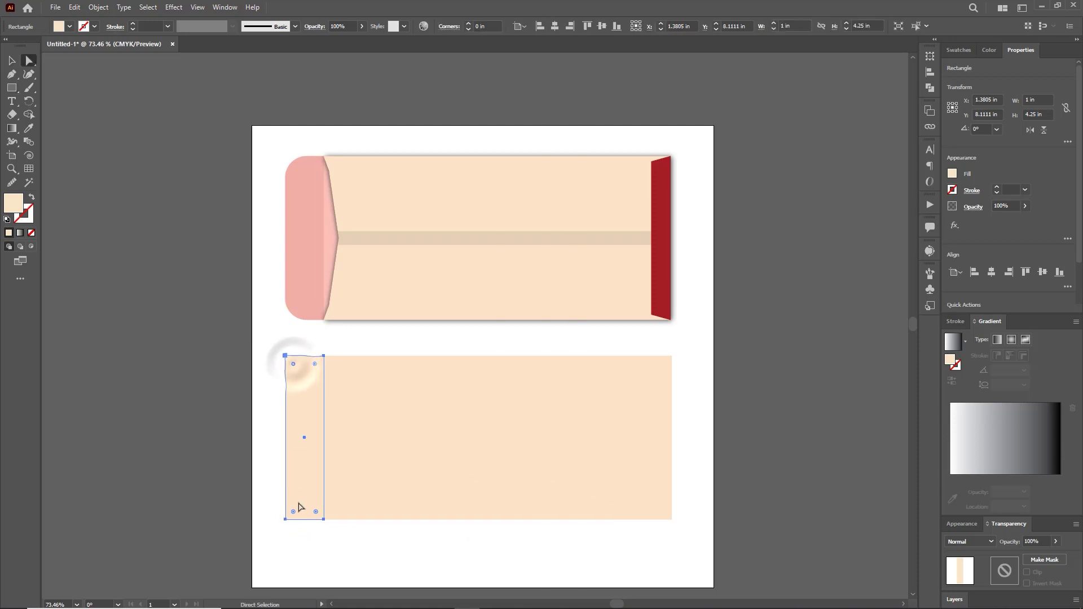
drag(294, 511, 328, 517)
click(395, 550)
key(v)
click(307, 444)
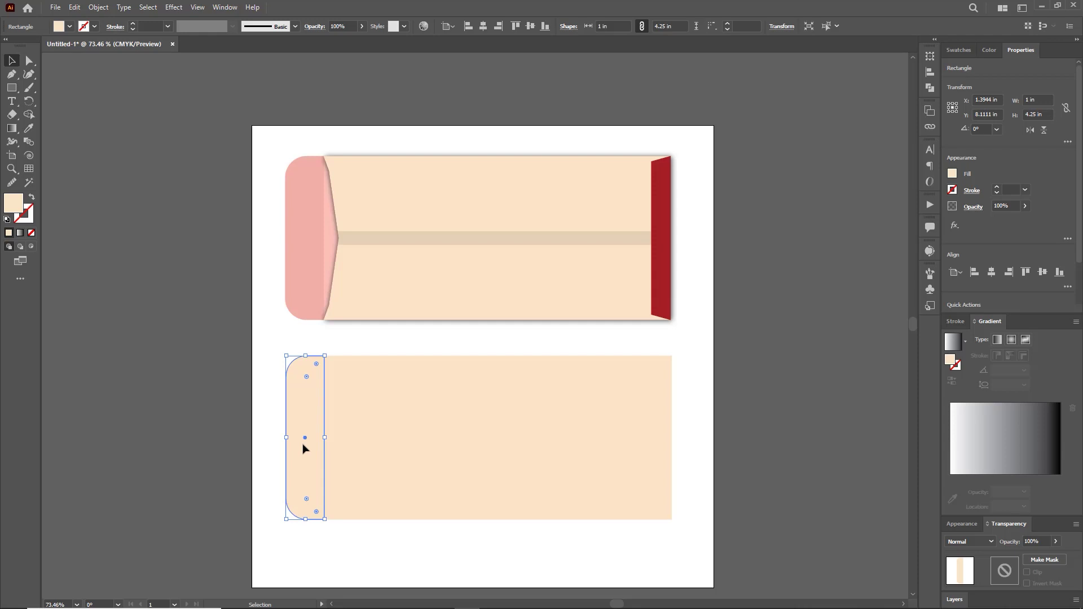
click(442, 537)
Close the gap between flap and panel by moving the flap right to about X 1.41 in
key(z)
click(338, 438)
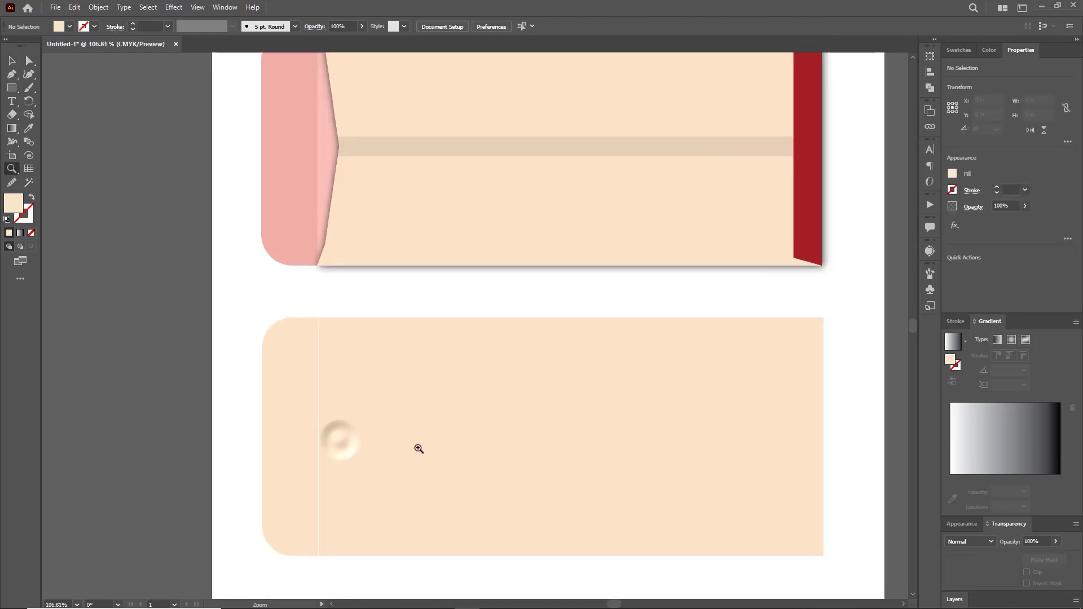
key(v)
click(304, 410)
key(z)
drag(746, 430, 394, 394)
Fill the lower flap with the dark red sampled from the upper envelope's right flap
key(space)
key(i)
click(625, 243)
key(v)
click(684, 359)
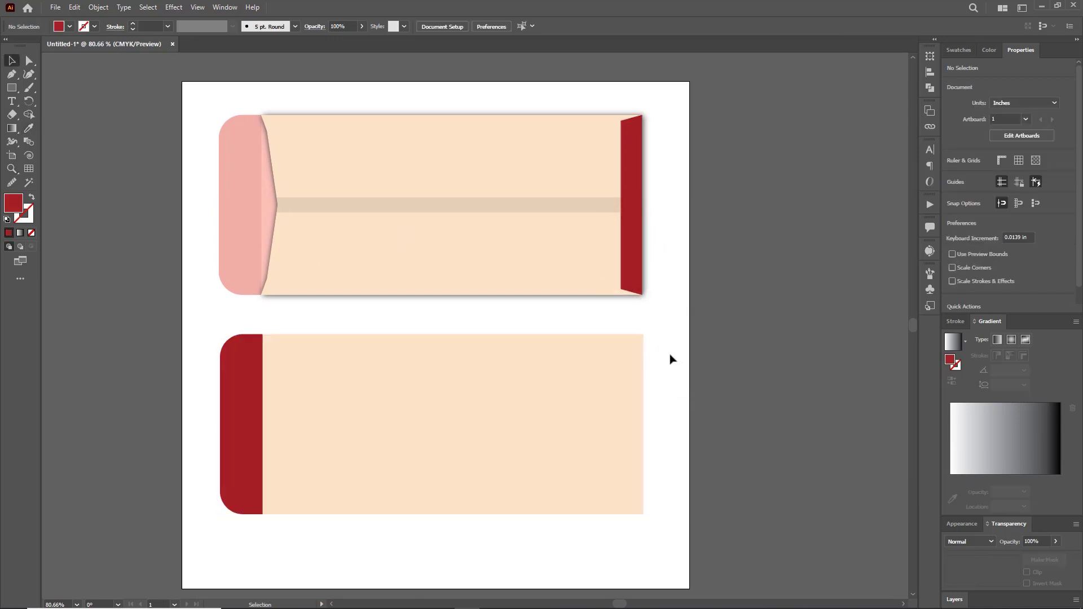
Add a drop shadow to the lower beige panel with Multiply mode, 75% opacity, 0.0972 in X and Y offsets and 0.0694 in blur
click(364, 394)
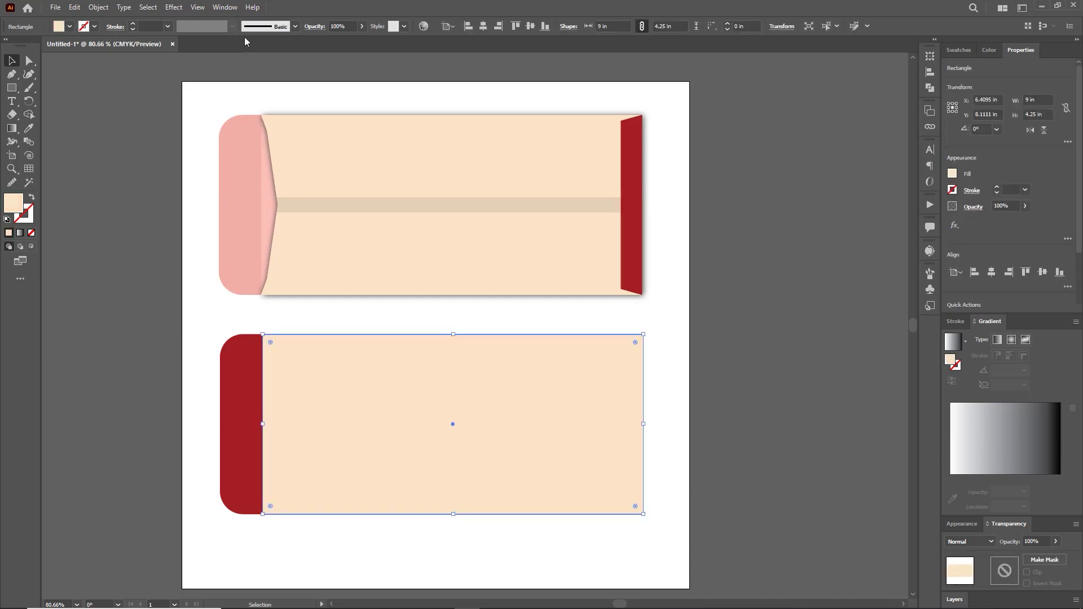
click(959, 229)
mouse_move(959, 350)
click(898, 352)
click(824, 353)
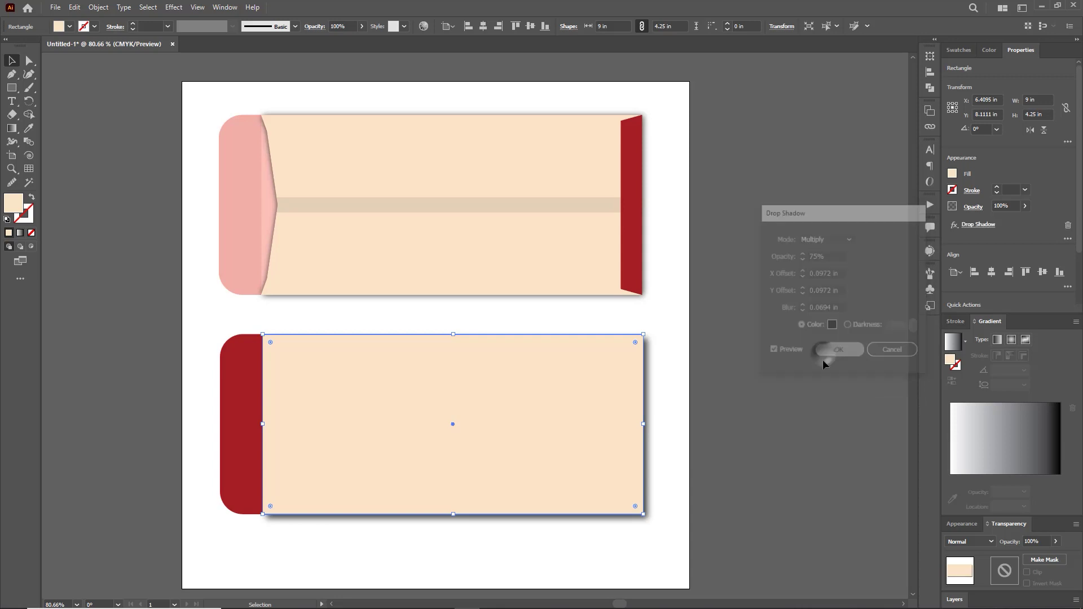
Expand the lower panel's appearance and ungroup it to separate the shadow from the panel
click(99, 7)
click(135, 109)
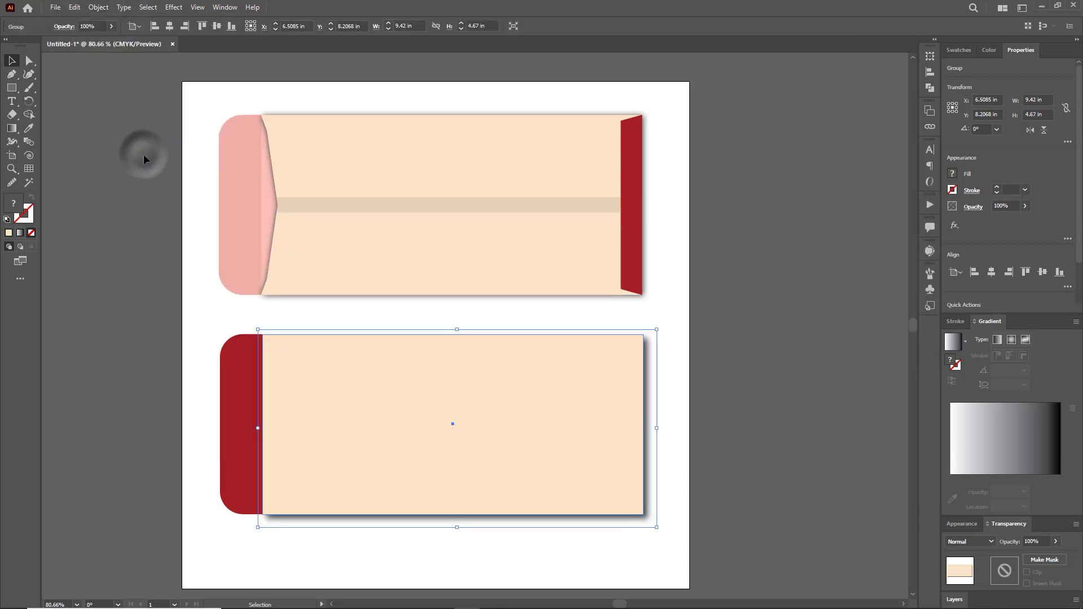
right_click(655, 377)
click(626, 480)
click(689, 447)
Nudge the lower panel's shadow image left and up to about X 6.43 in, Y 8.12 in
click(647, 427)
key(Left)
key(Left)
key(Left)
key(Up)
key(Up)
key(Left)
key(Up)
key(Up)
key(Up)
key(Left)
key(Up)
click(712, 397)
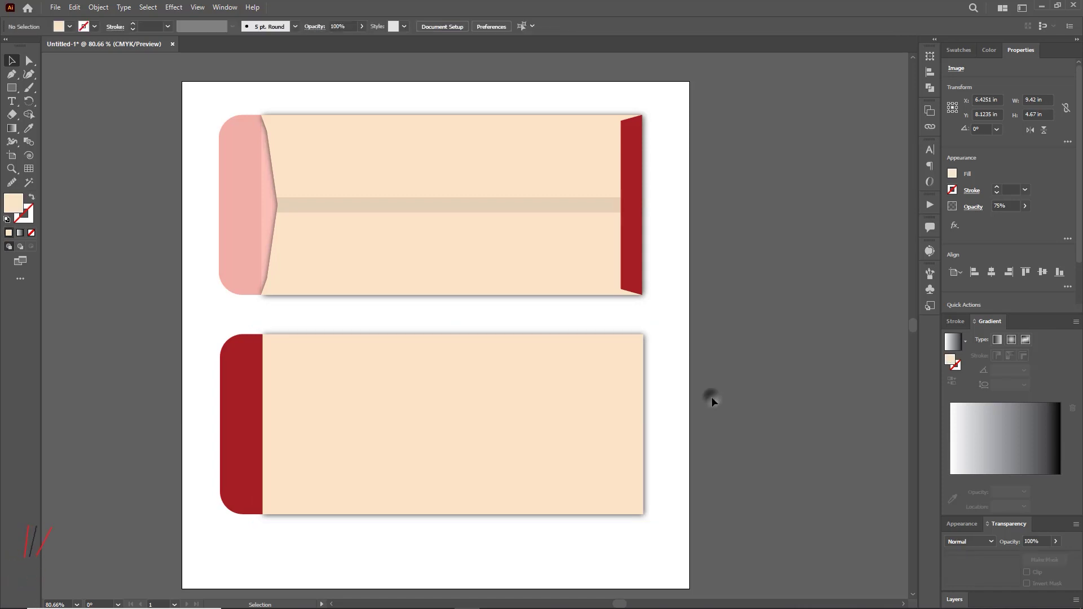
Square off the red flap's rounded corners and shift its left anchor points down until the flap is about 4.35 in high
click(236, 419)
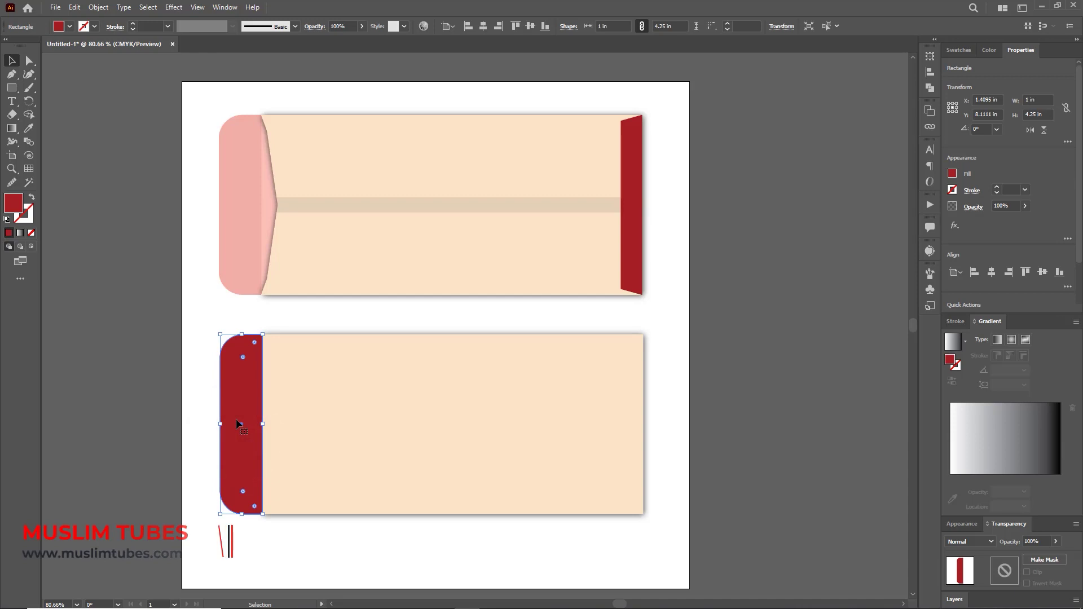
drag(244, 360, 188, 339)
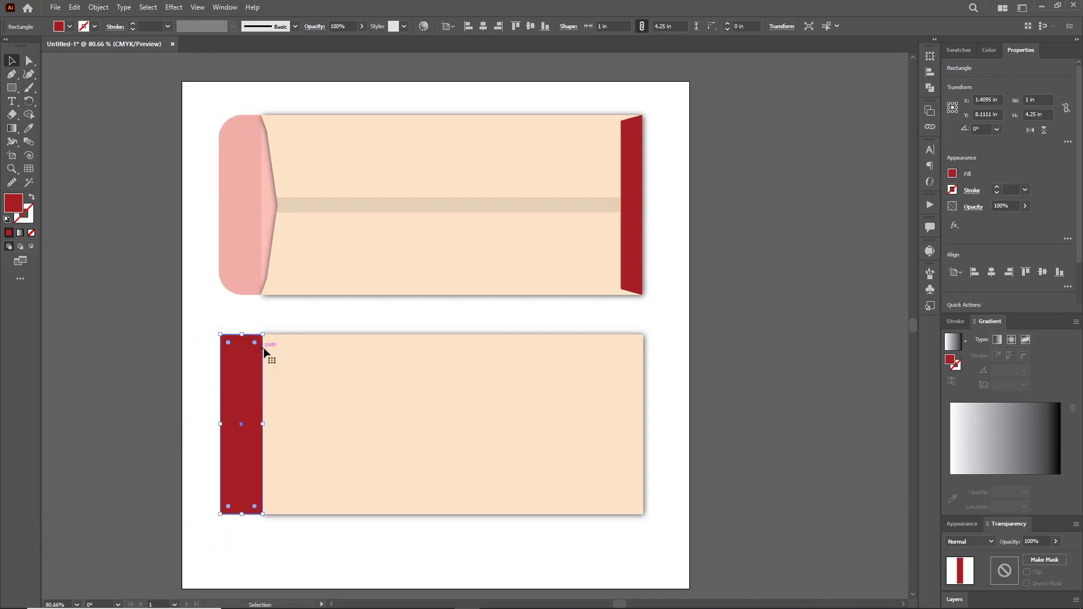
click(254, 304)
key(a)
drag(210, 319, 263, 541)
key(Down)
key(Down)
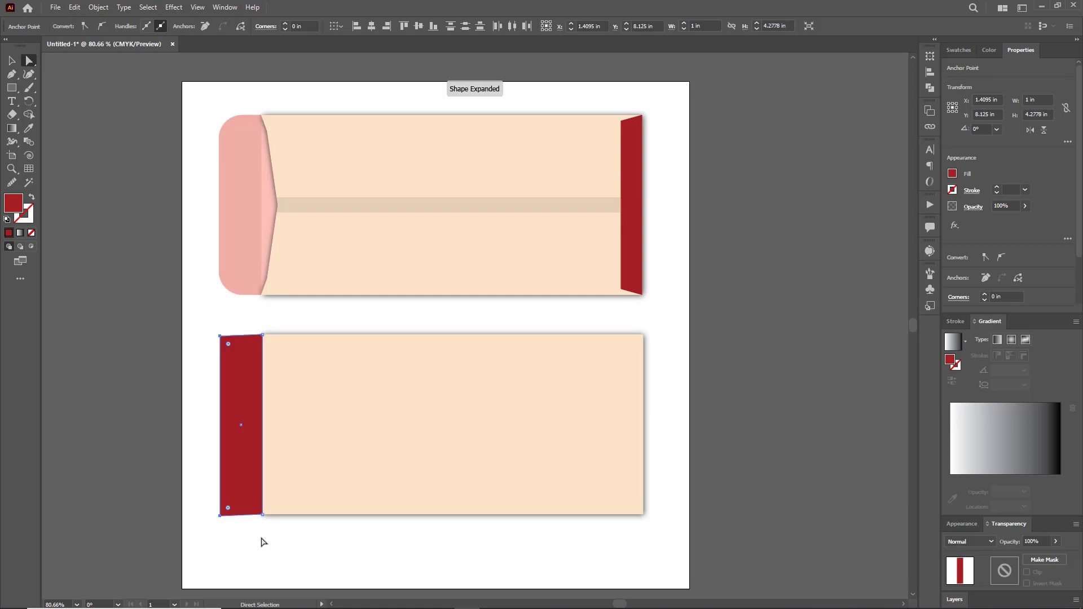
key(v)
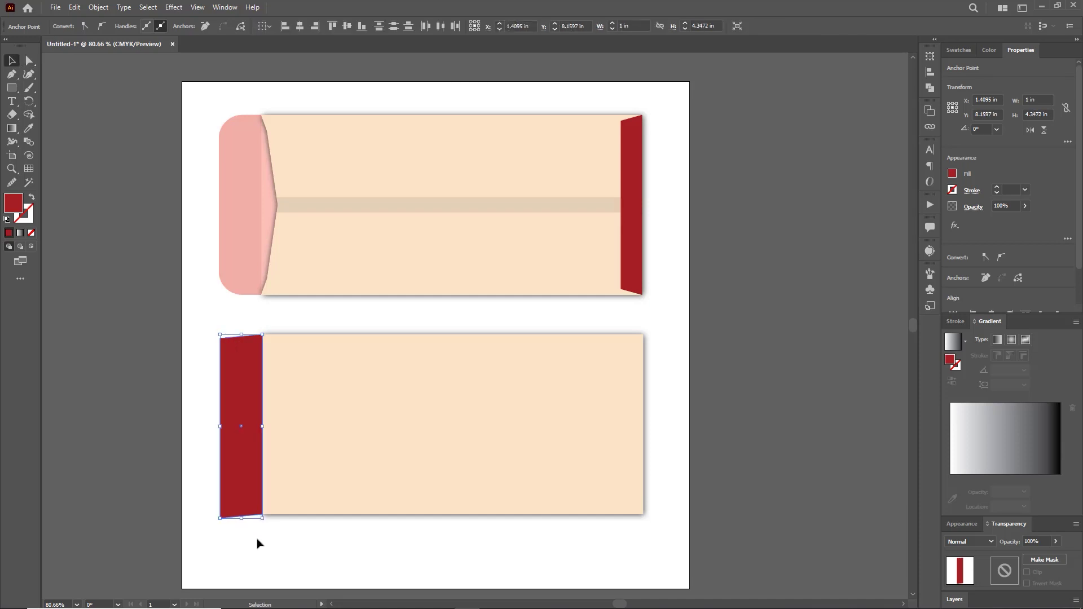
Round the slanted red flap's two left corners to a radius of about 0.6 in
key(a)
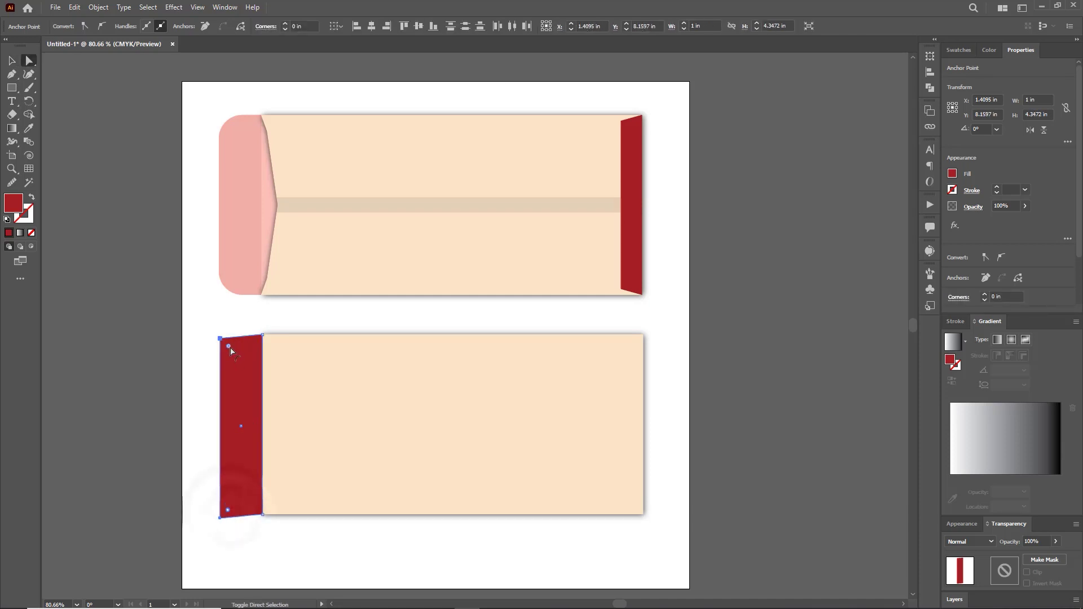
drag(228, 346, 260, 352)
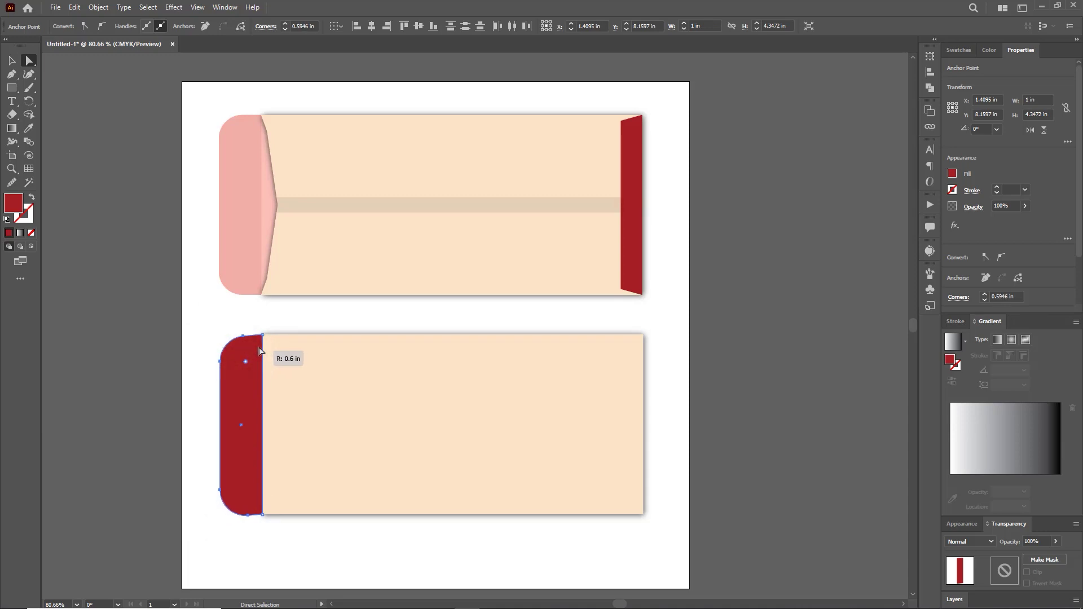
key(v)
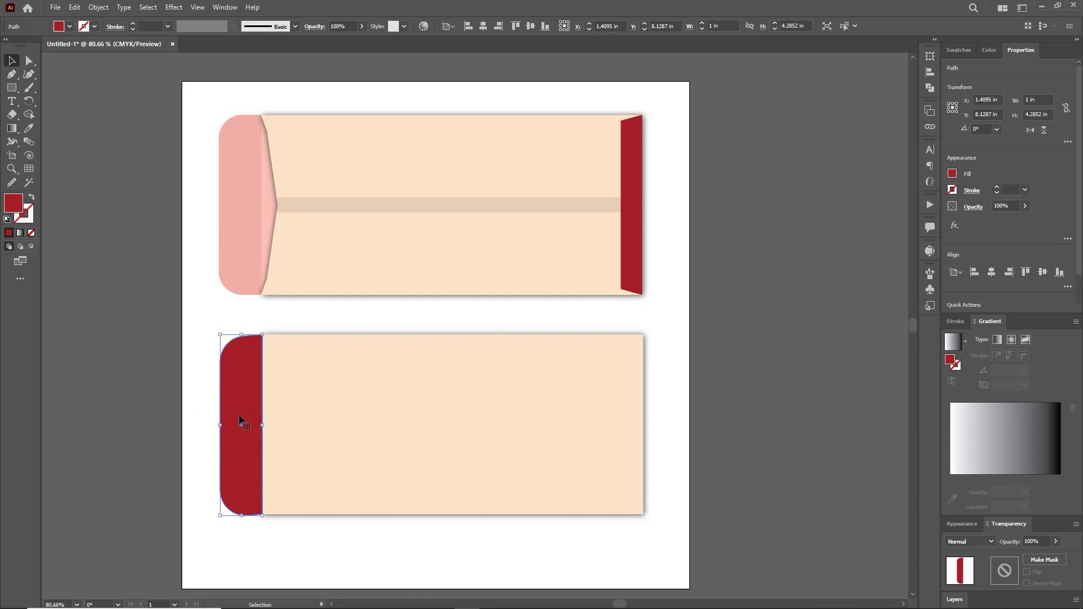
Add a drop shadow to the rounded red flap of the lower envelope
click(954, 225)
mouse_move(978, 350)
click(914, 350)
click(837, 350)
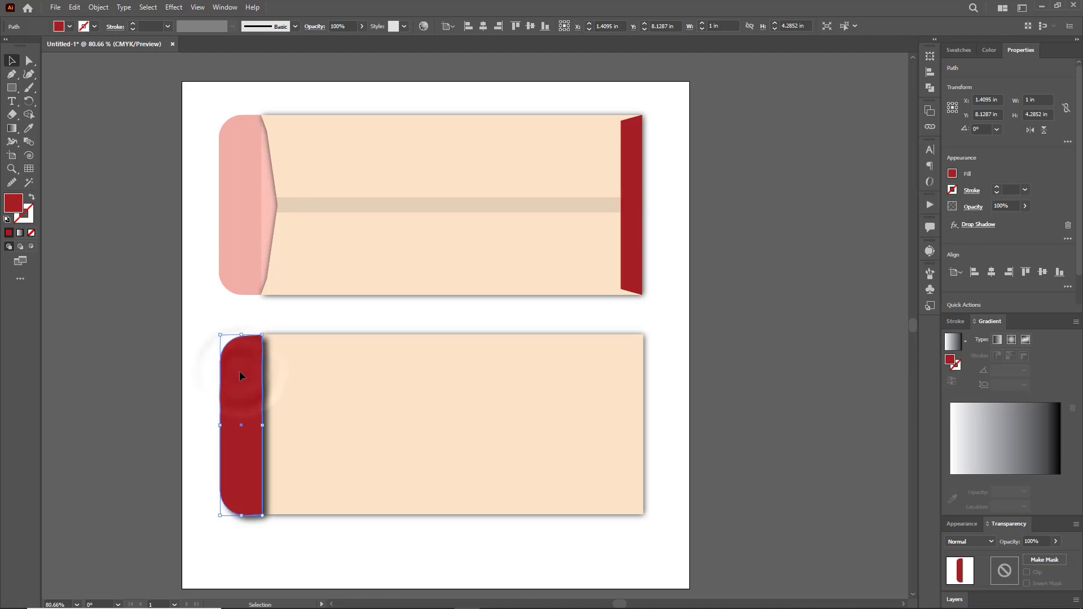
Expand the red flap's appearance, ungroup it and select the separated shadow image
click(98, 7)
click(148, 151)
right_click(244, 396)
click(308, 489)
click(265, 502)
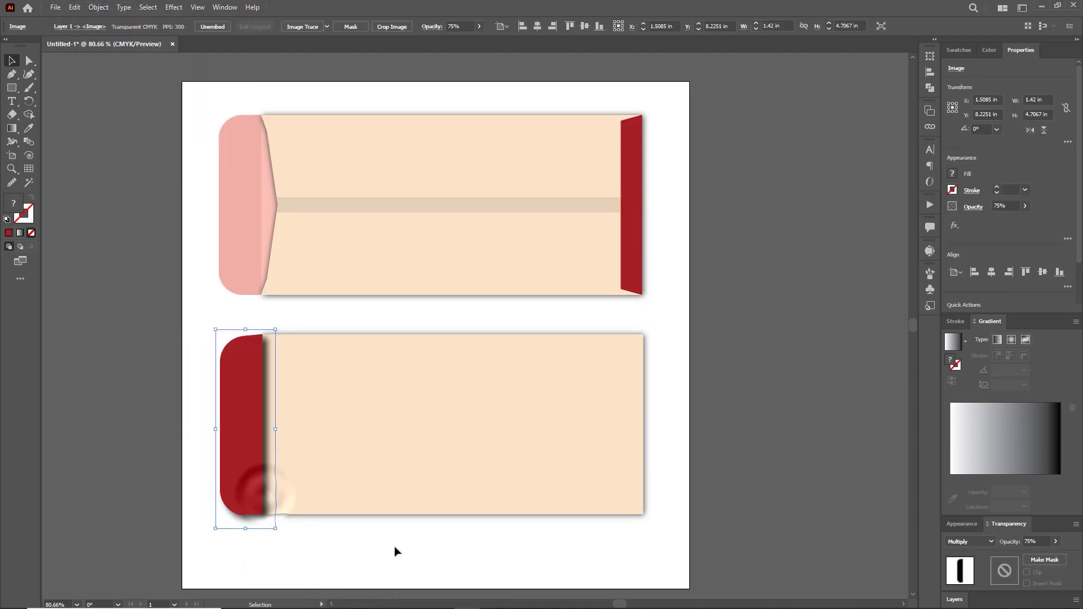
Nudge the flap's shadow image left and slightly up to about X 1.37 in, Y 8.21 in
key(Left)
key(Left)
key(Left)
key(Left)
key(Left)
key(Left)
key(Left)
key(Left)
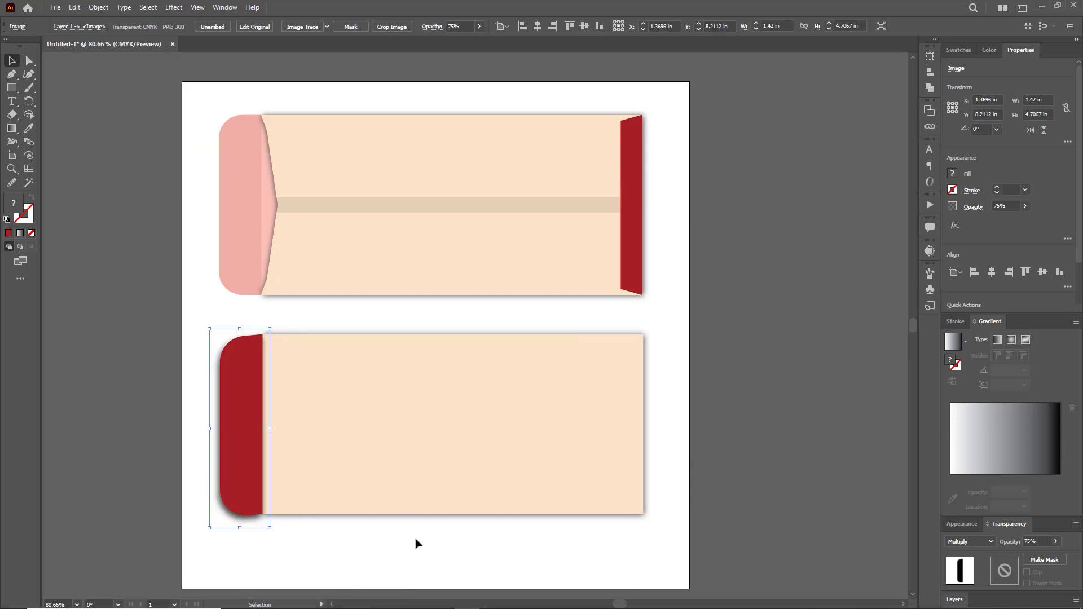
click(405, 552)
Scale the flap's shadow image down to about 1.33 by 4.42 in and lower it to about Y 8.27 in
key(z)
drag(248, 428, 305, 365)
key(v)
click(350, 532)
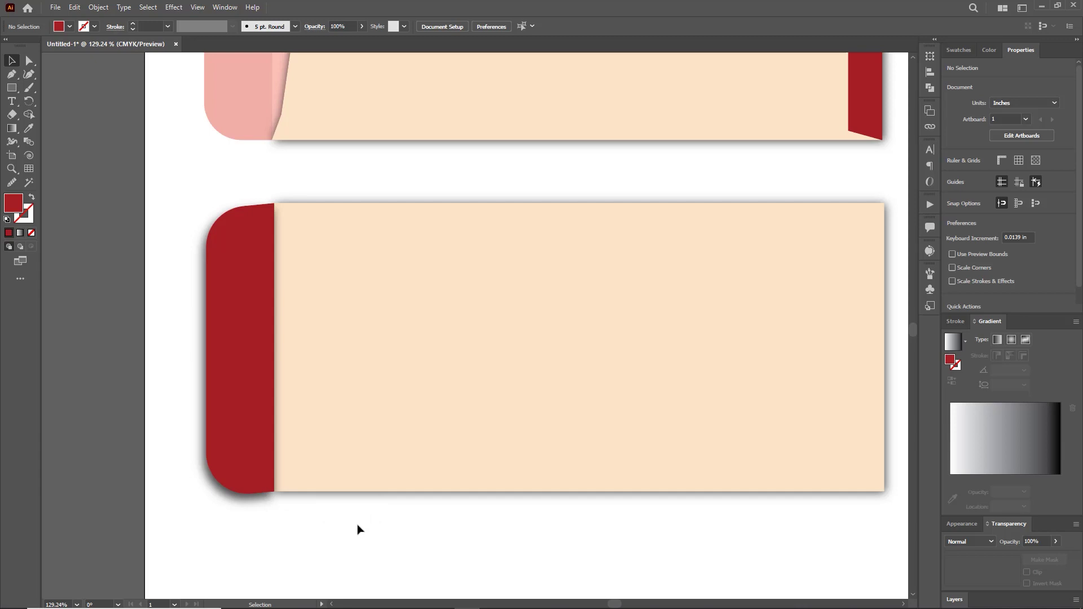
click(237, 499)
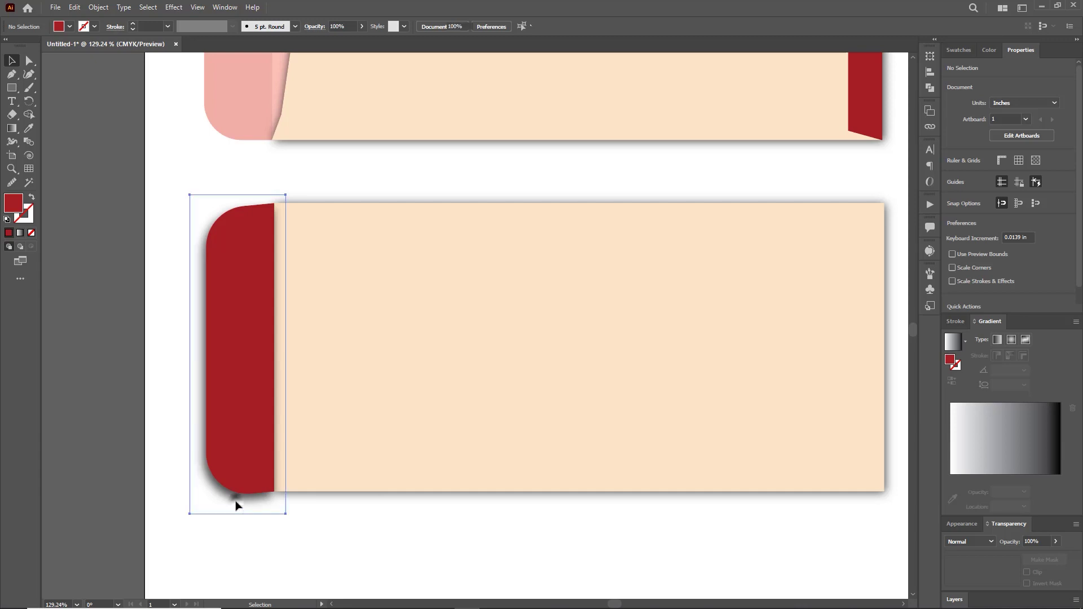
drag(286, 195, 284, 186)
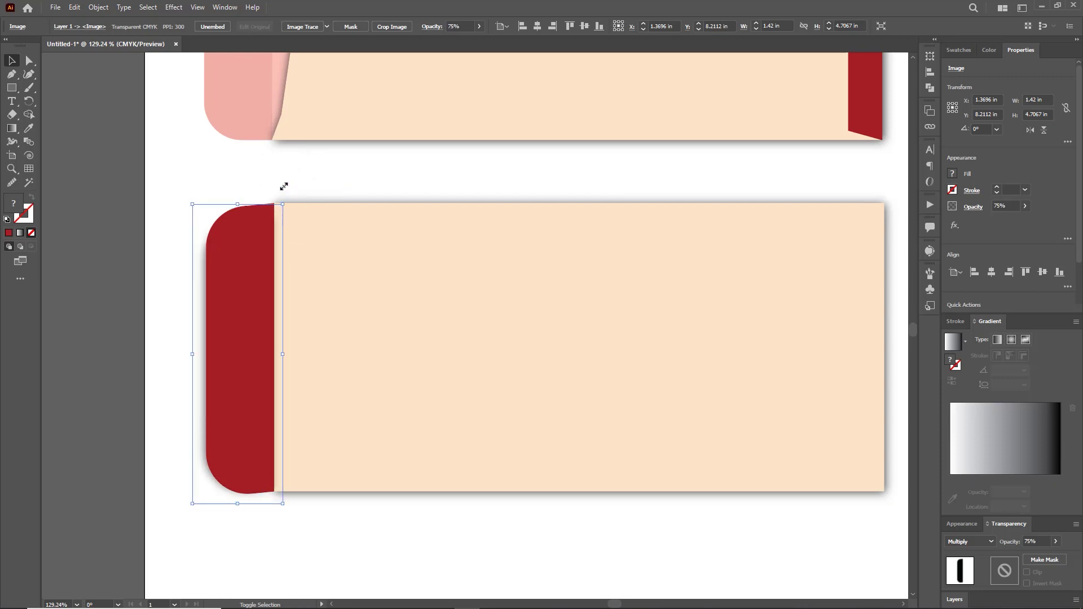
key(Down)
key(Down)
key(Down)
key(Down)
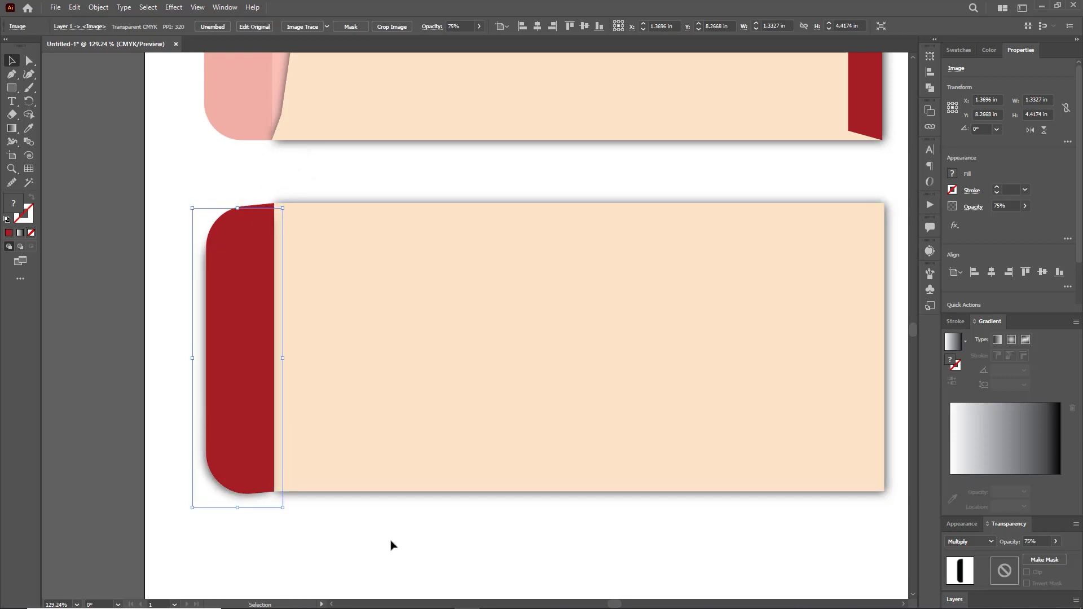
click(393, 545)
Duplicate the upper envelope group, offsetting the copy slightly up and to the left of the original
key(z)
alt+click(479, 338)
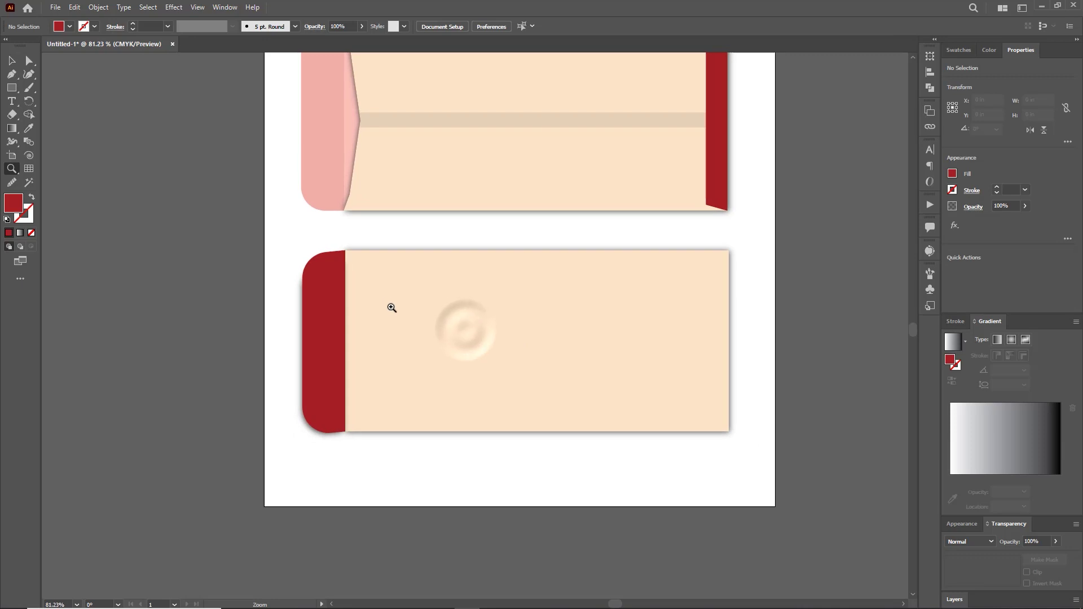
key(ctrl+minus)
drag(398, 302, 370, 348)
key(v)
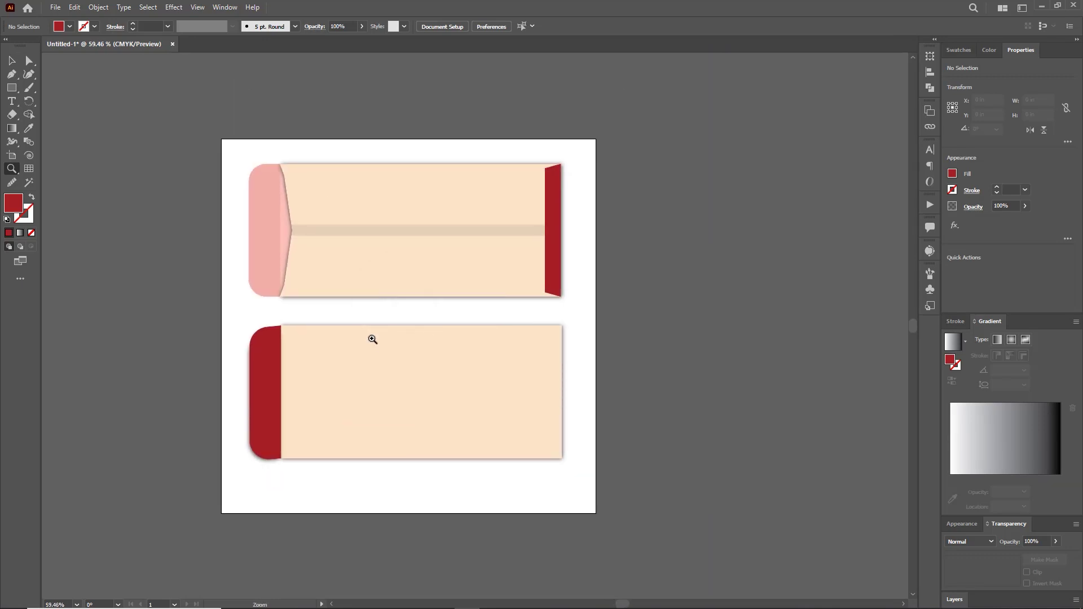
click(613, 359)
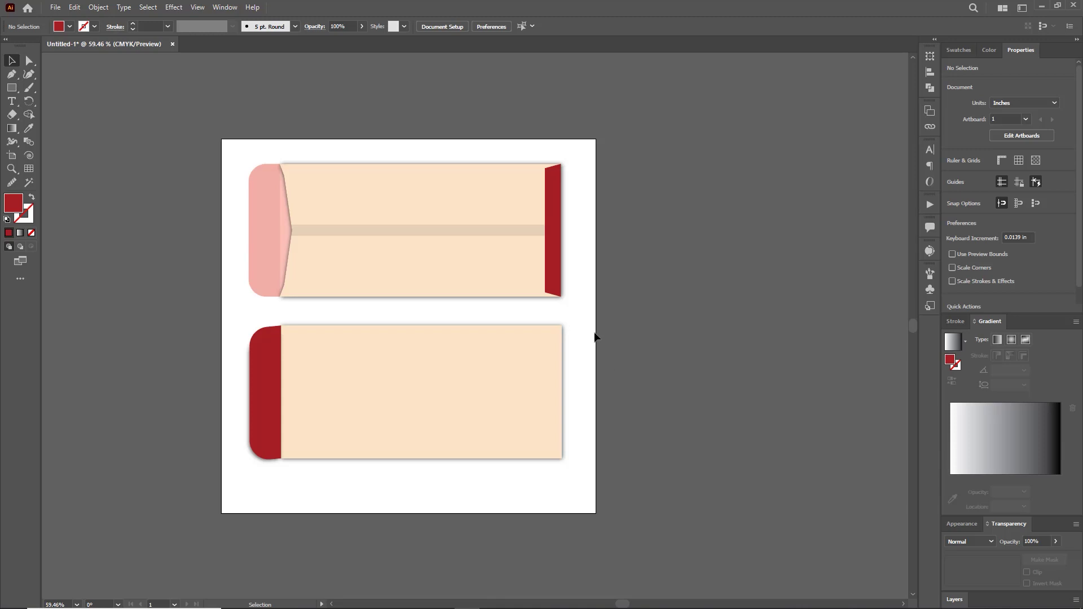
click(316, 179)
mouse_move(365, 215)
mouse_down()
mouse_move(340, 191)
mouse_move(357, 205)
mouse_up()
Group the lower envelope's parts and duplicate the group up and left to about X 5.56 in, Y 7.89 in
drag(222, 313, 536, 447)
key(ctrl+g)
click(445, 509)
mouse_move(414, 403)
mouse_down()
mouse_move(399, 380)
mouse_move(399, 393)
mouse_up()
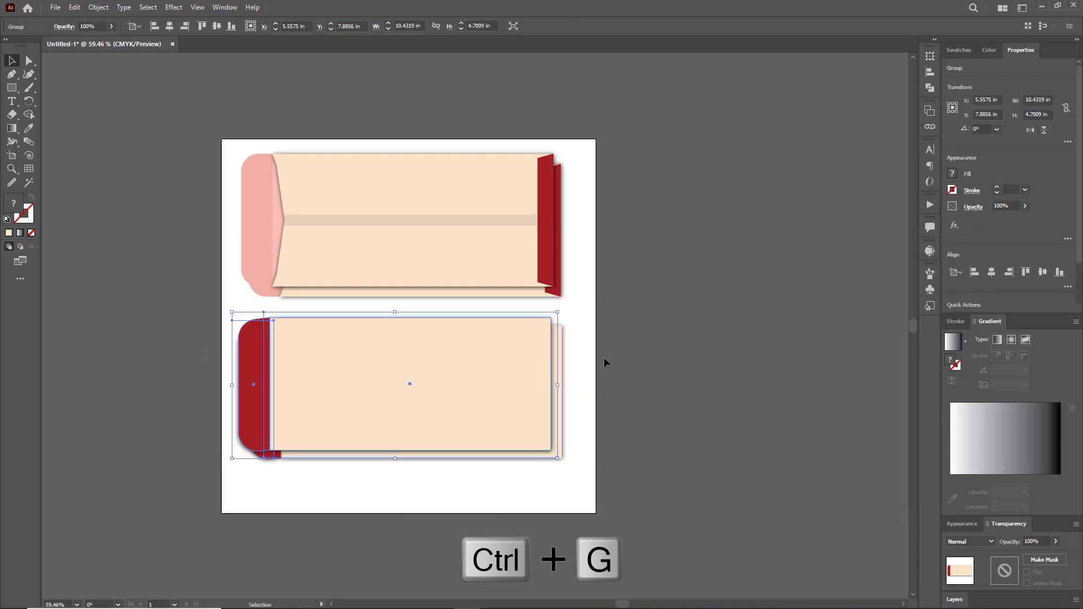
click(604, 361)
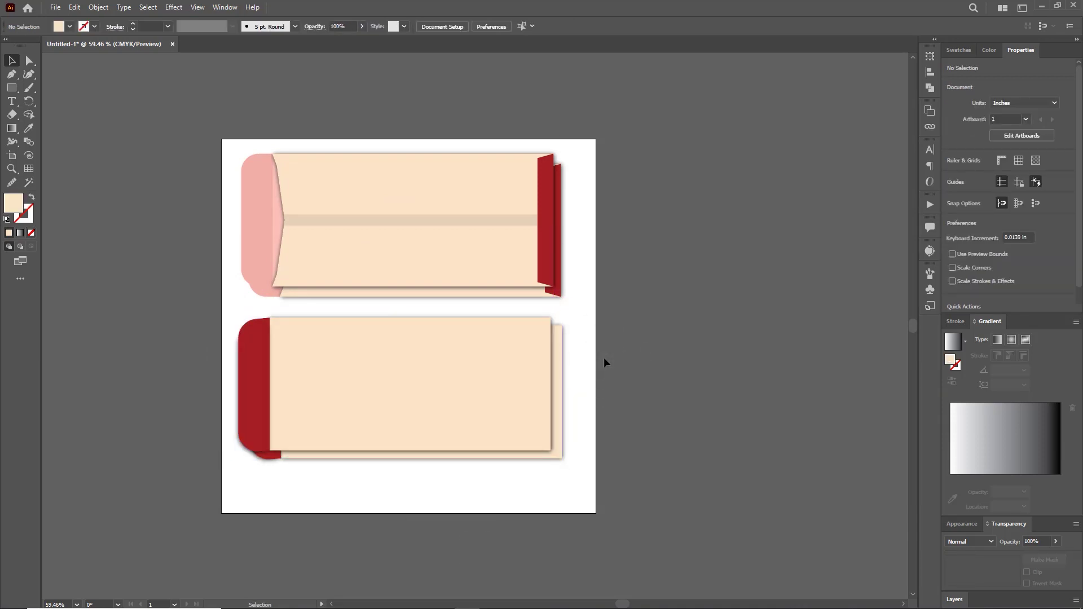